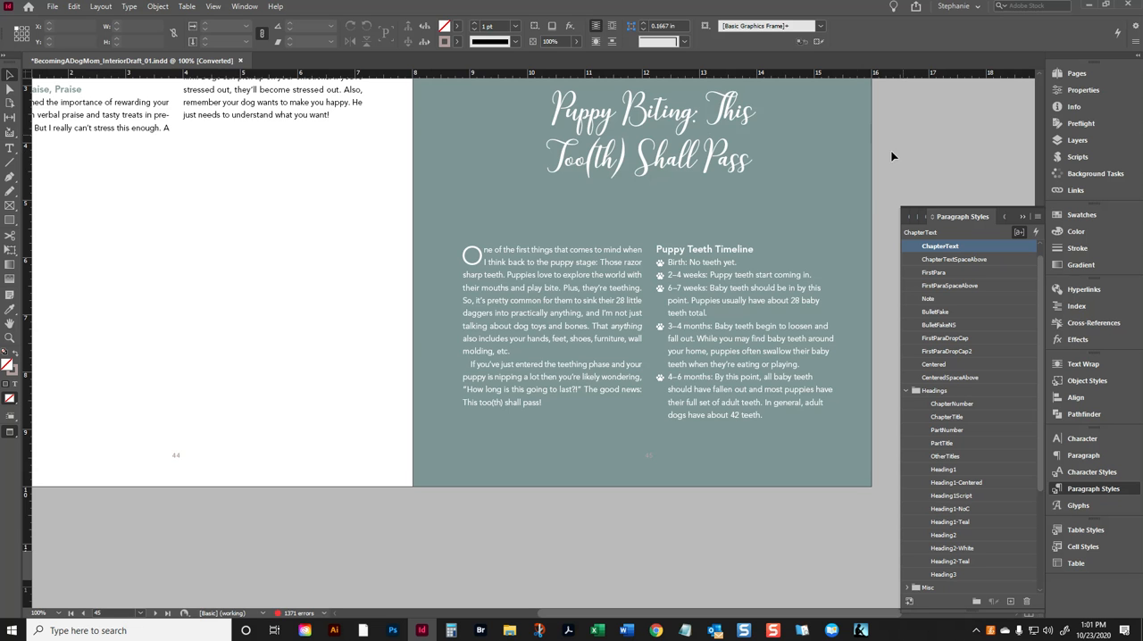
- Remove the colon after the chapter number on the Chapter 5 opening page
scroll(902, 134, up, 2)
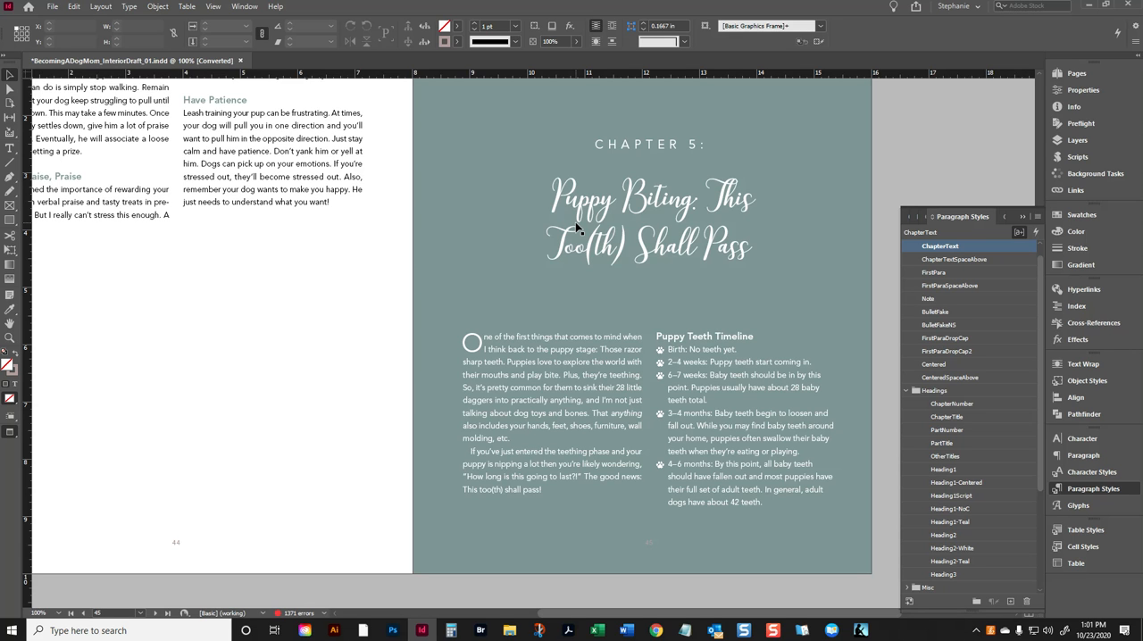
scroll(630, 246, up, 5)
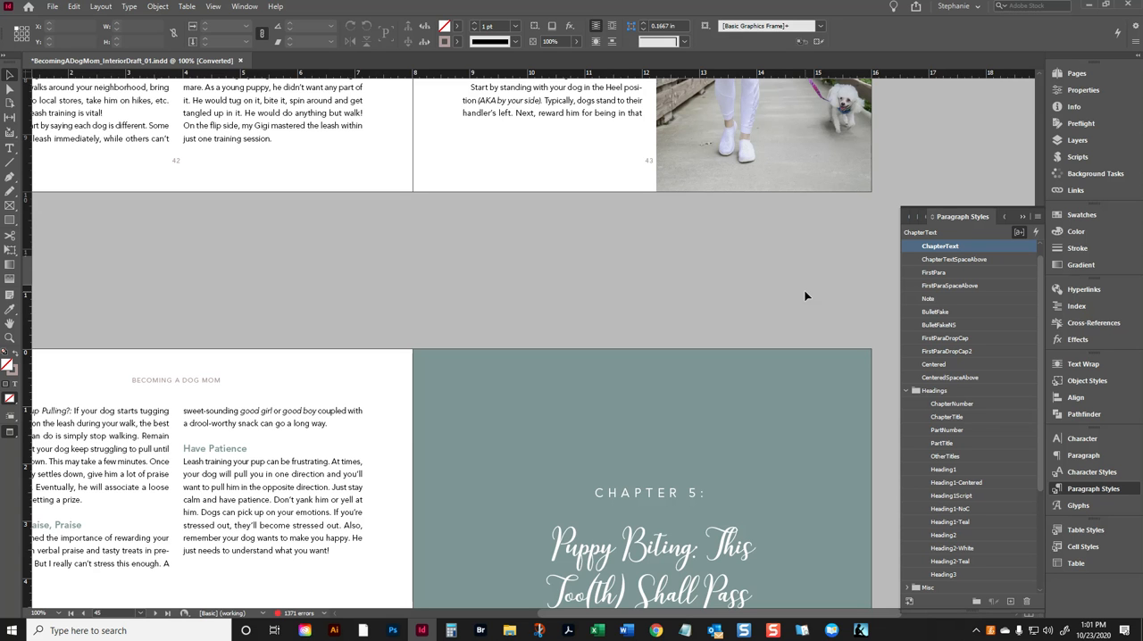
scroll(403, 354, up, 3)
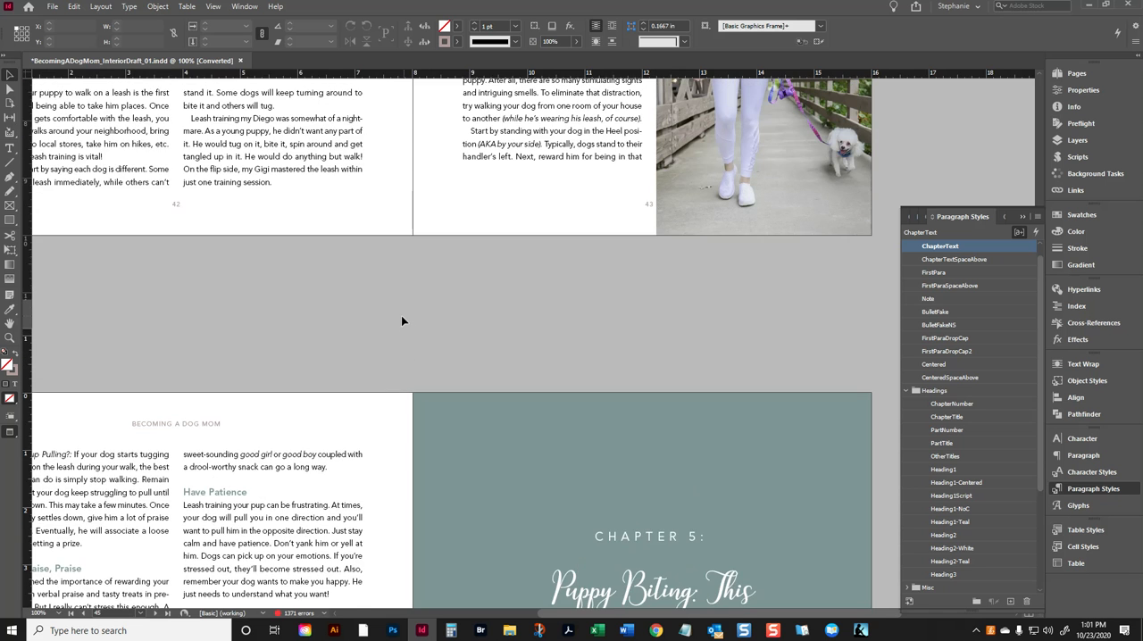
scroll(366, 363, up, 4)
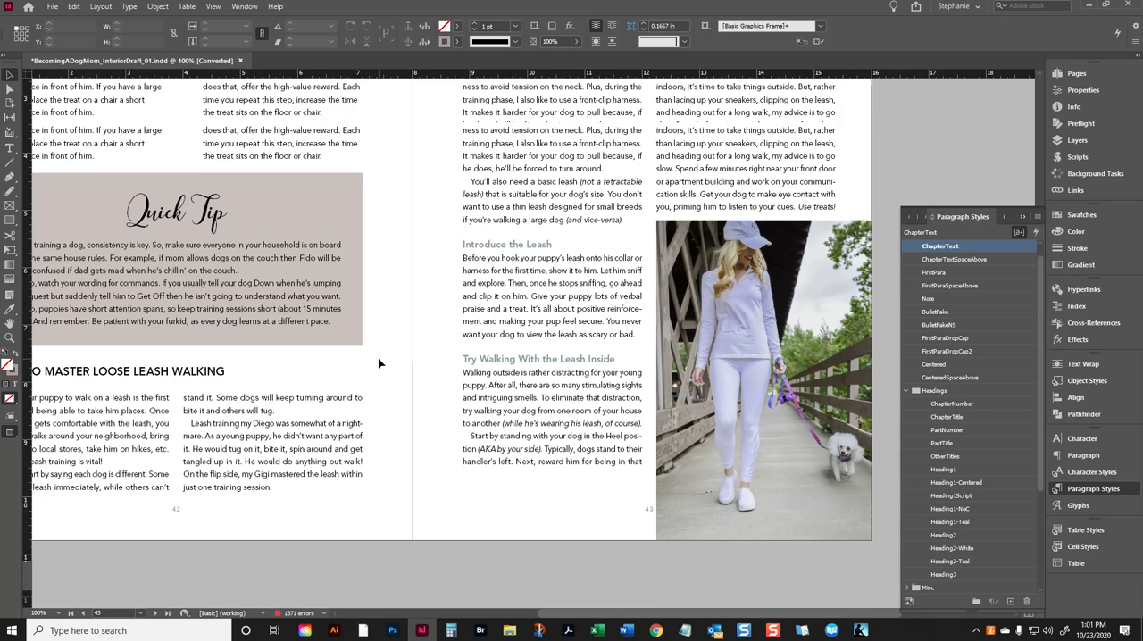
scroll(379, 362, up, 1)
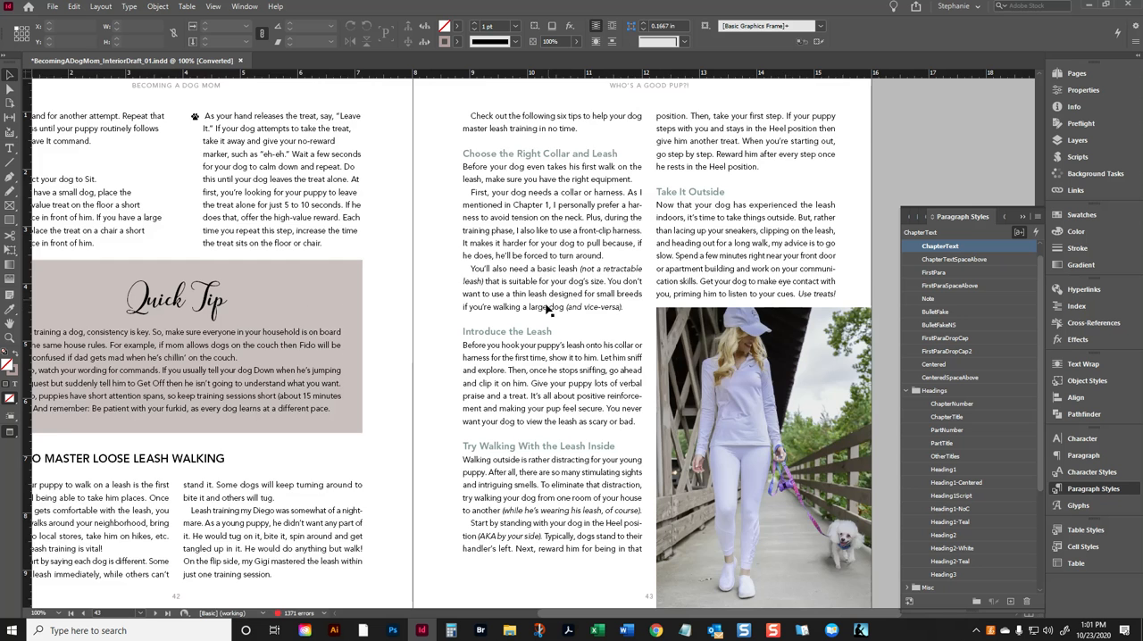
scroll(551, 311, down, 10)
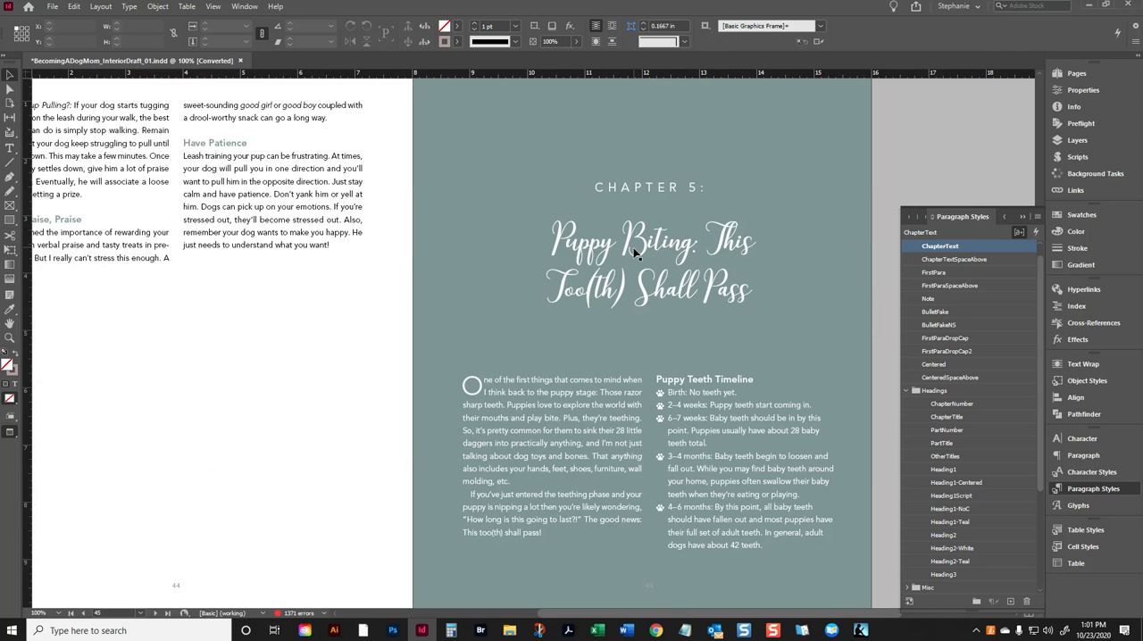
double_click(729, 235)
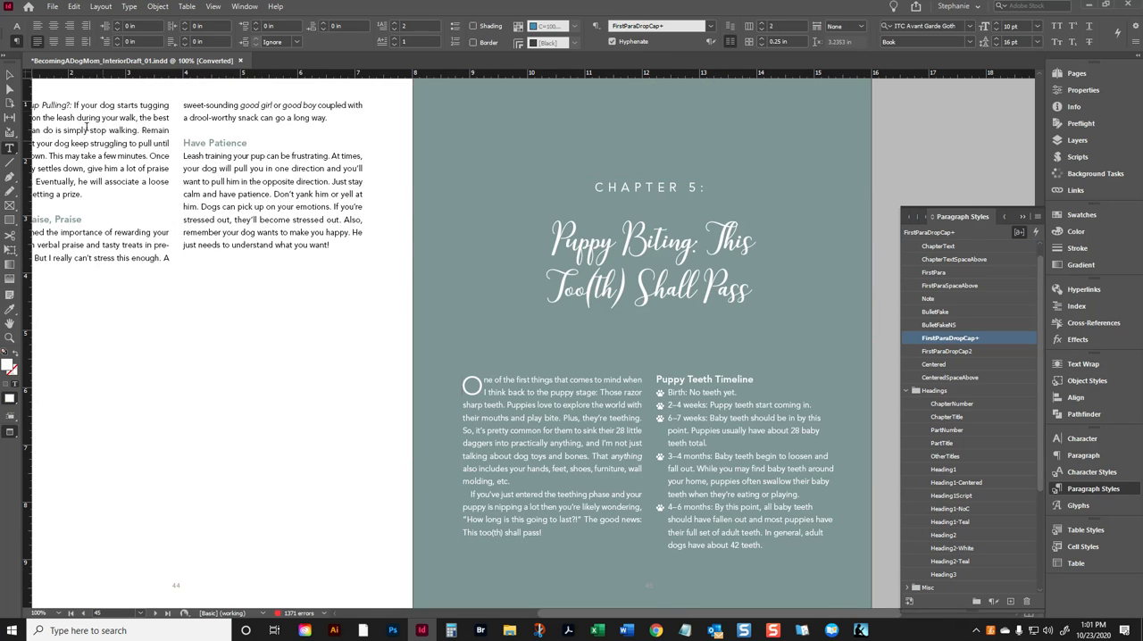
click(669, 288)
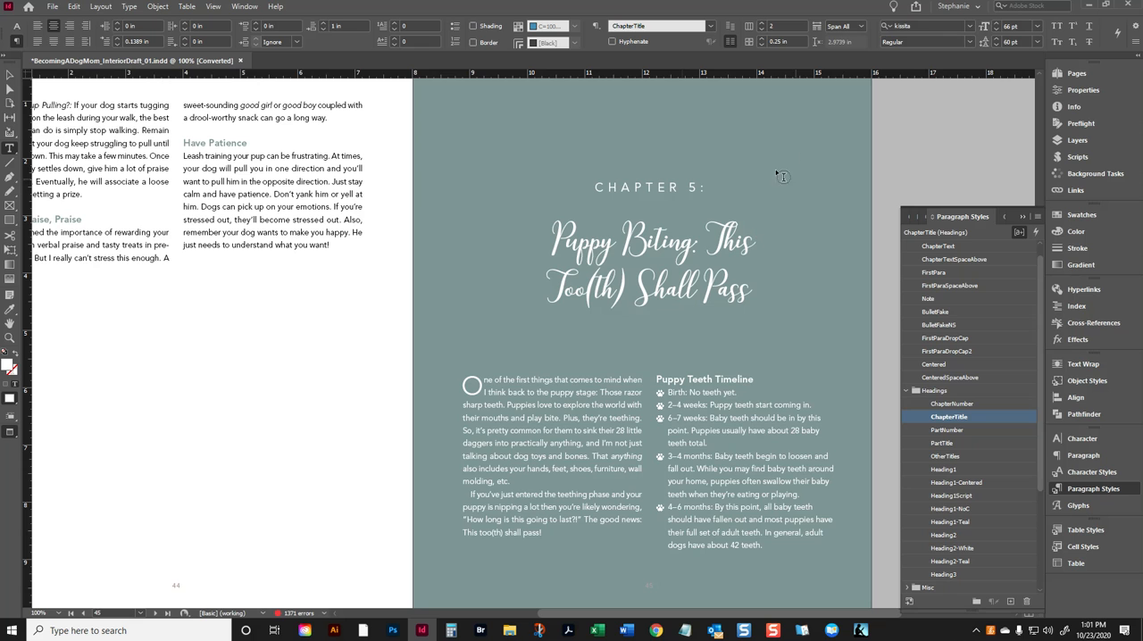
click(712, 187)
key(BackSpace)
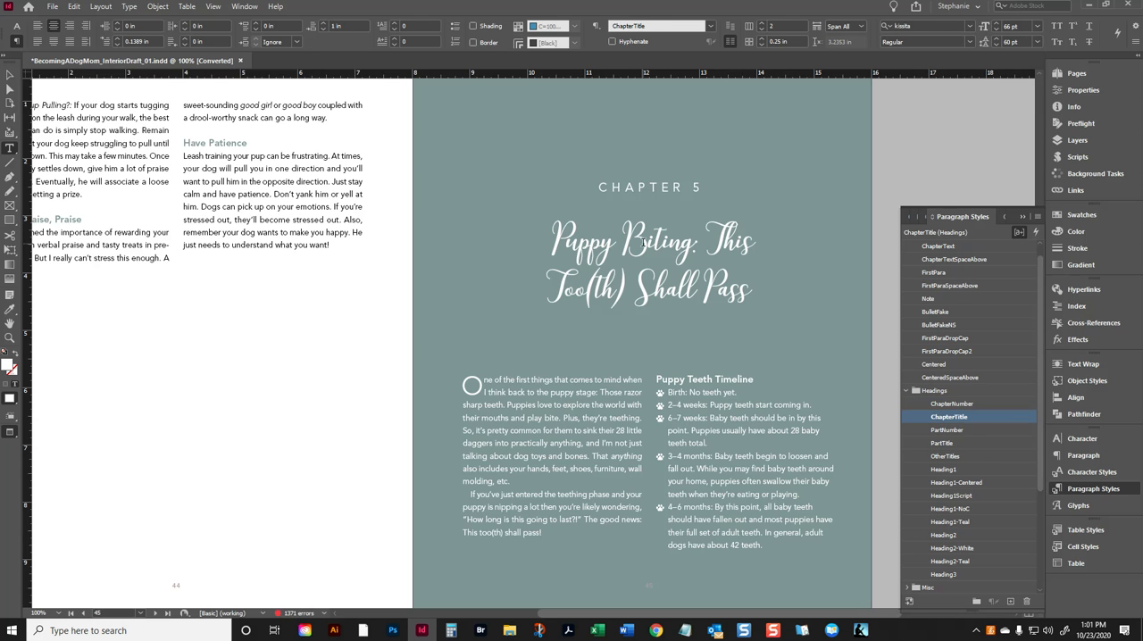
- Set the first line indent of the ChapterTitle paragraph style to 0 in
double_click(690, 250)
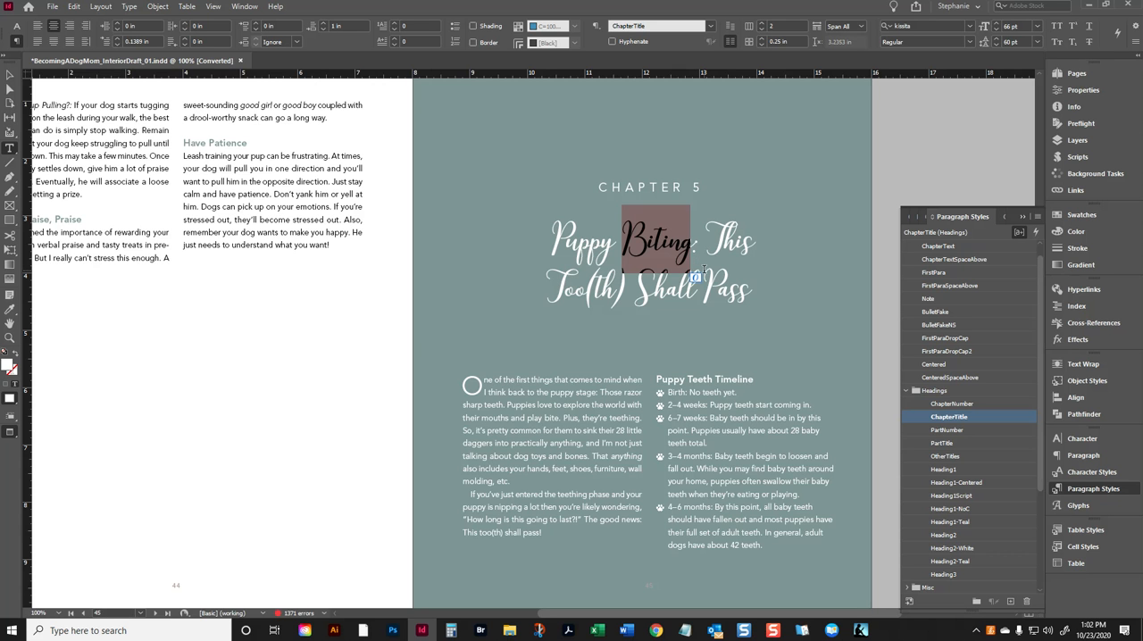
click(568, 239)
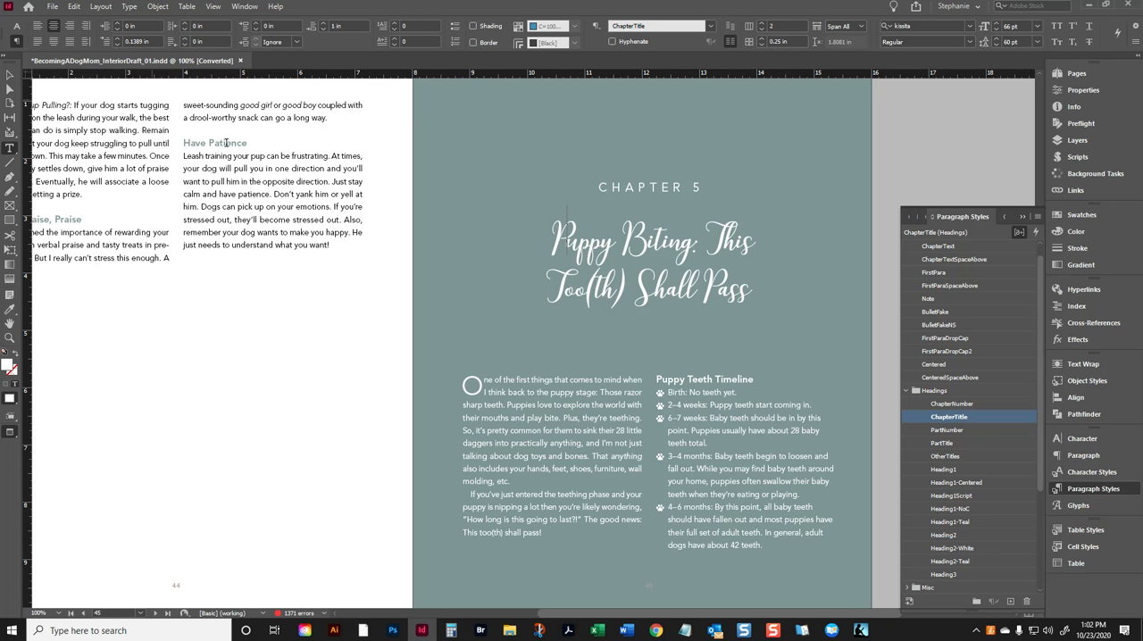
right_click(992, 420)
click(1005, 427)
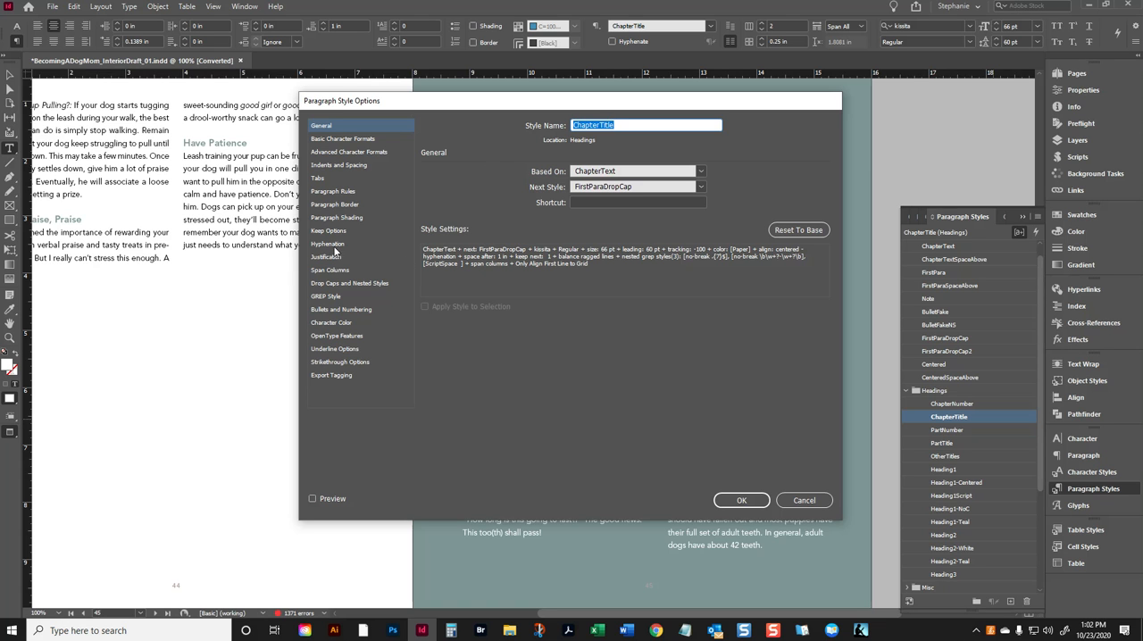
click(339, 177)
click(341, 166)
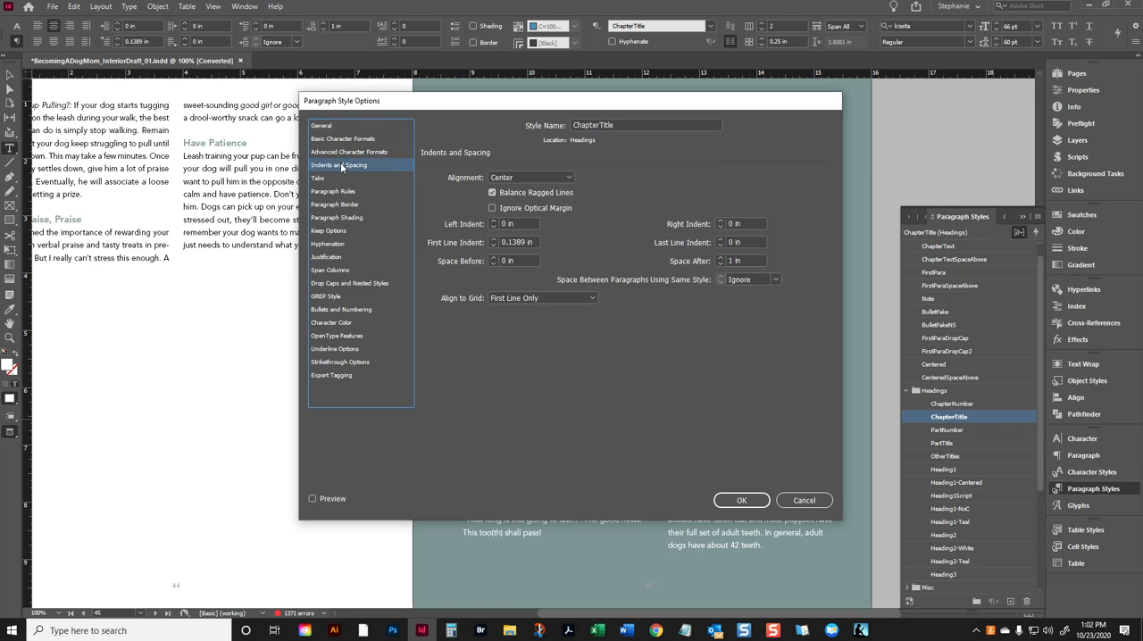
triple_click(527, 242)
text(0)
click(740, 499)
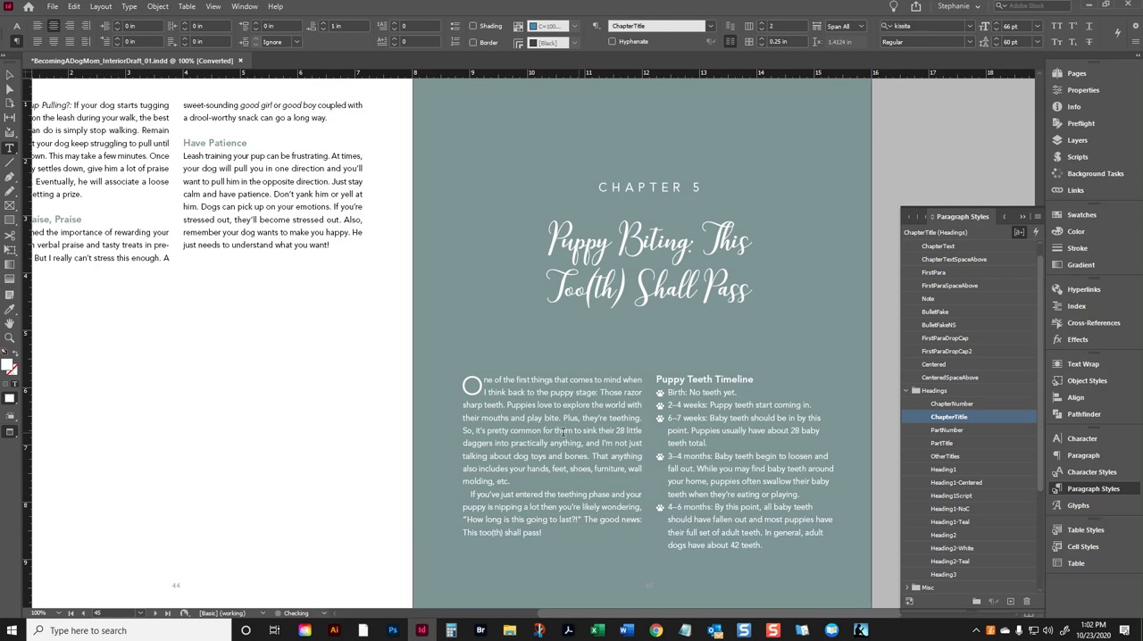
- Set the tracking of the whole chapter title "Puppy Biting: This Too(th) Shall Pass" to 0
click(589, 441)
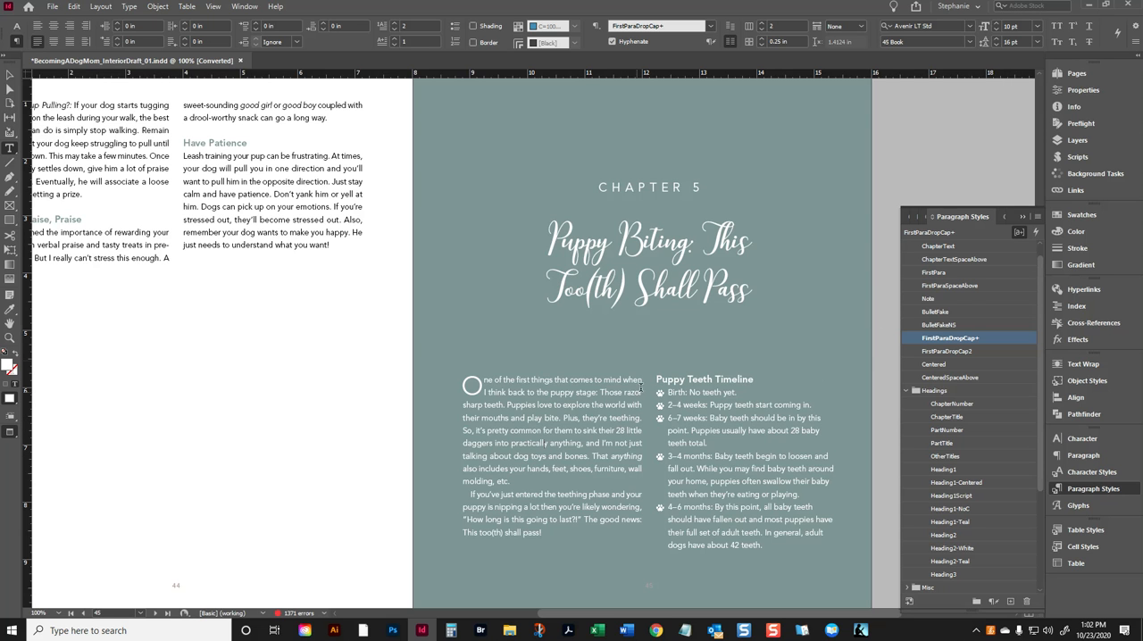
click(680, 277)
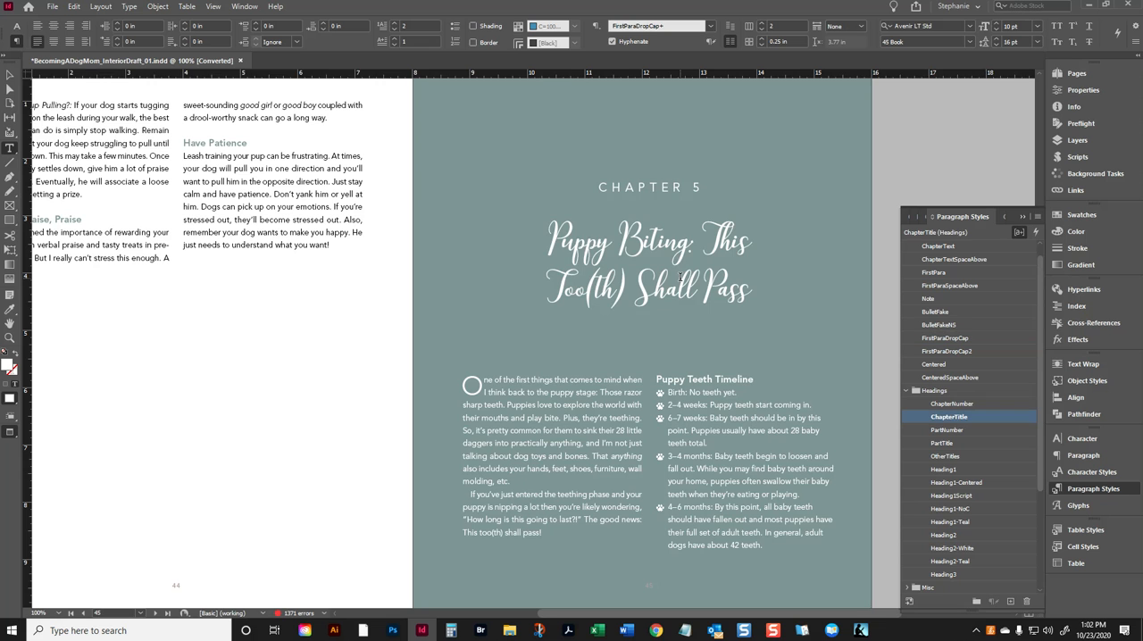
drag(545, 233, 769, 337)
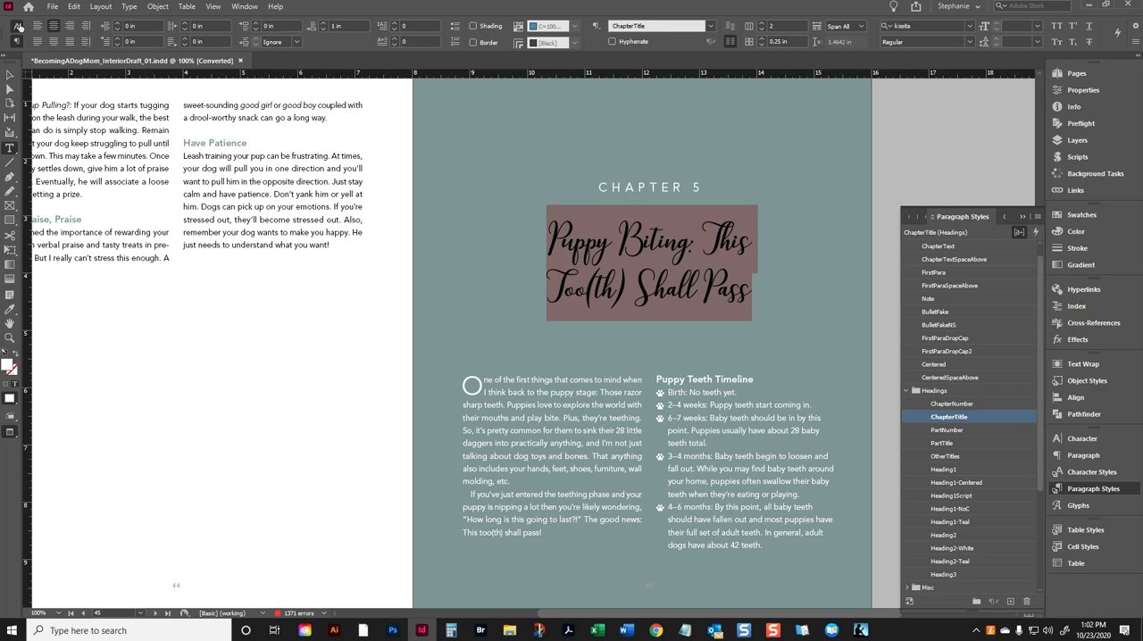
click(16, 26)
click(304, 41)
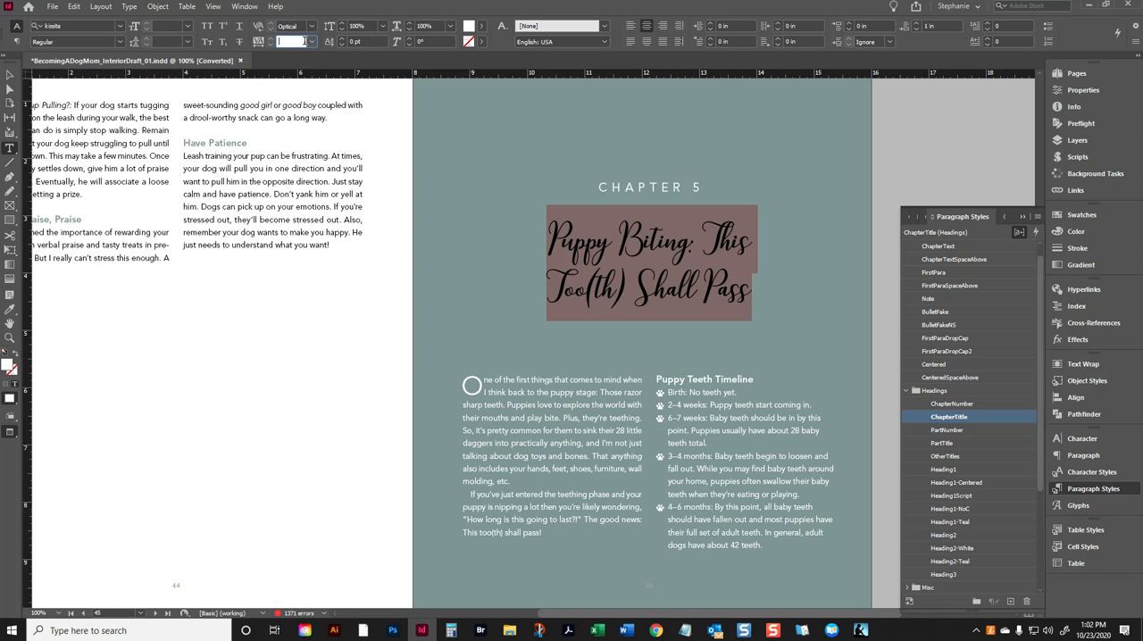
text(0)
key(Return)
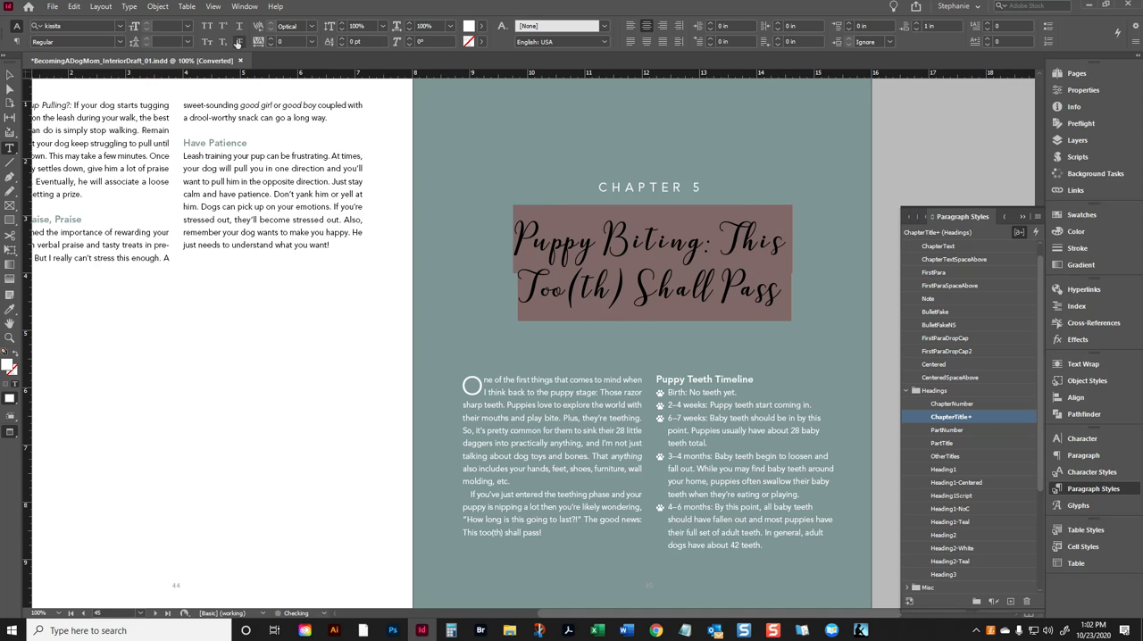
- Delete the ScriptSpace GREP style from the selected chapter title
click(16, 41)
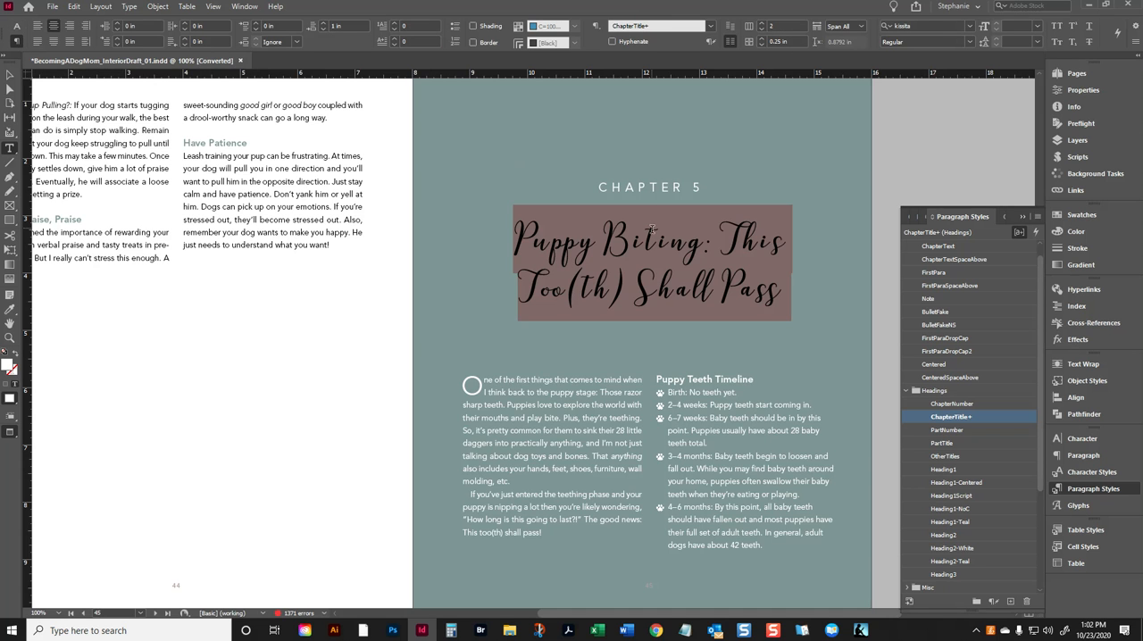
click(1136, 44)
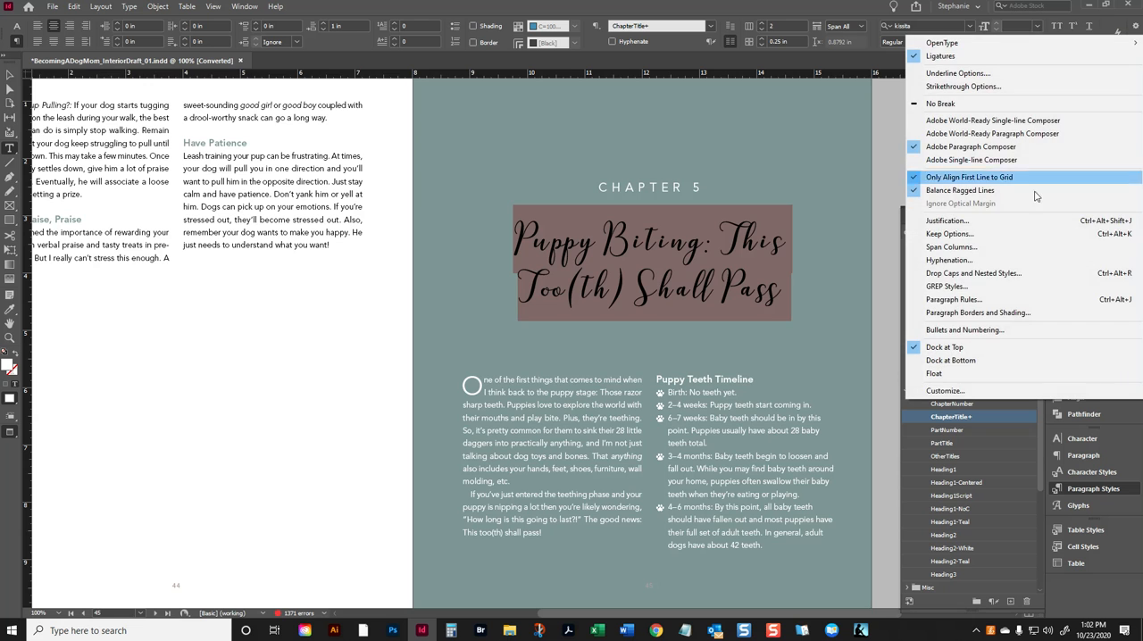
click(946, 286)
click(455, 270)
click(736, 226)
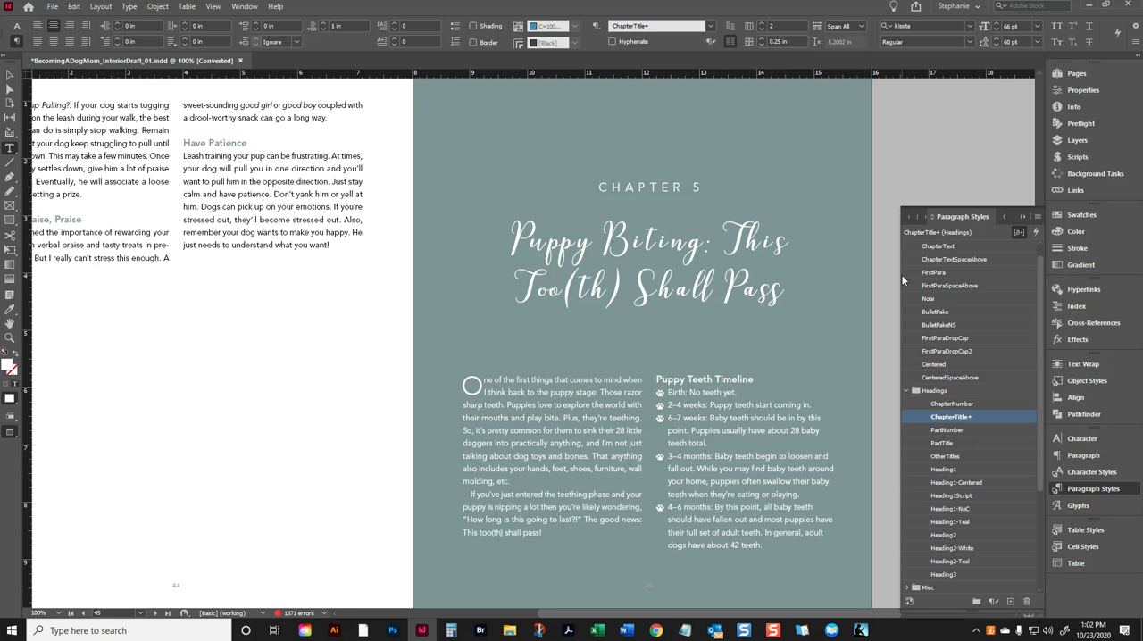
- Examine how the script letters connect in "Shall" and "Biting" in the chapter title
key(ctrl+equal)
key(ctrl+equal)
key(ctrl+equal)
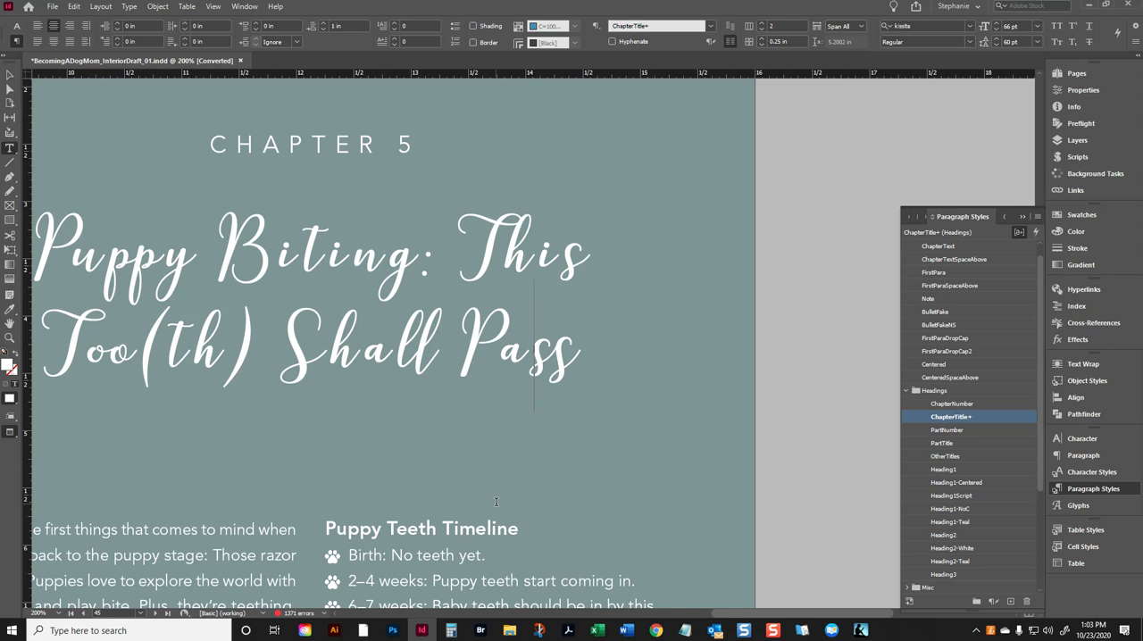
scroll(706, 615, left, 3)
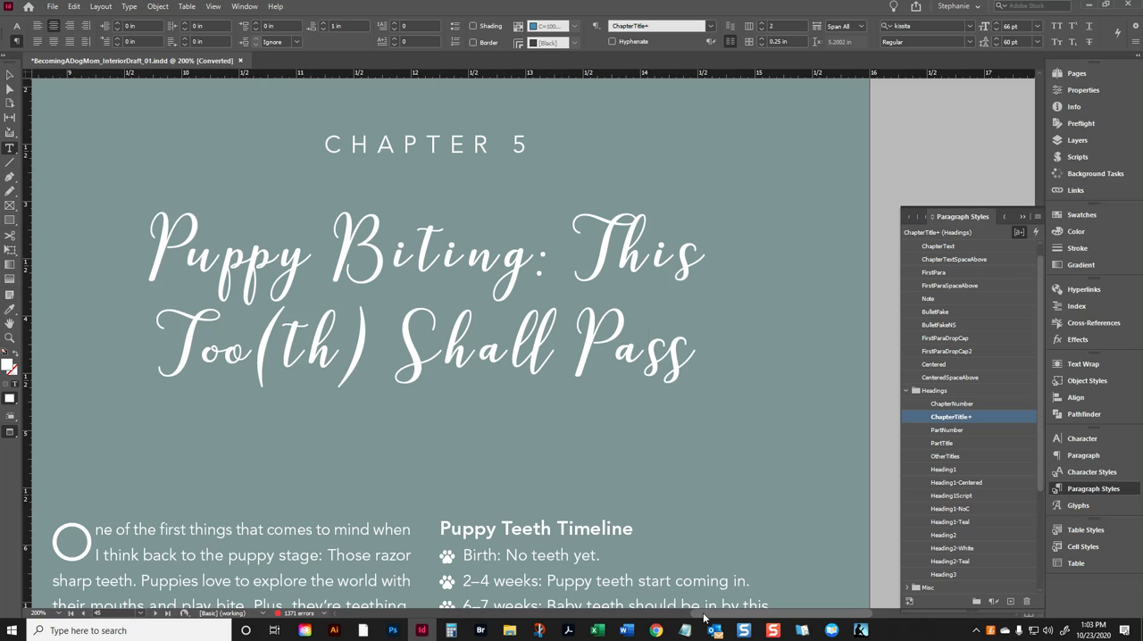
drag(483, 373, 469, 353)
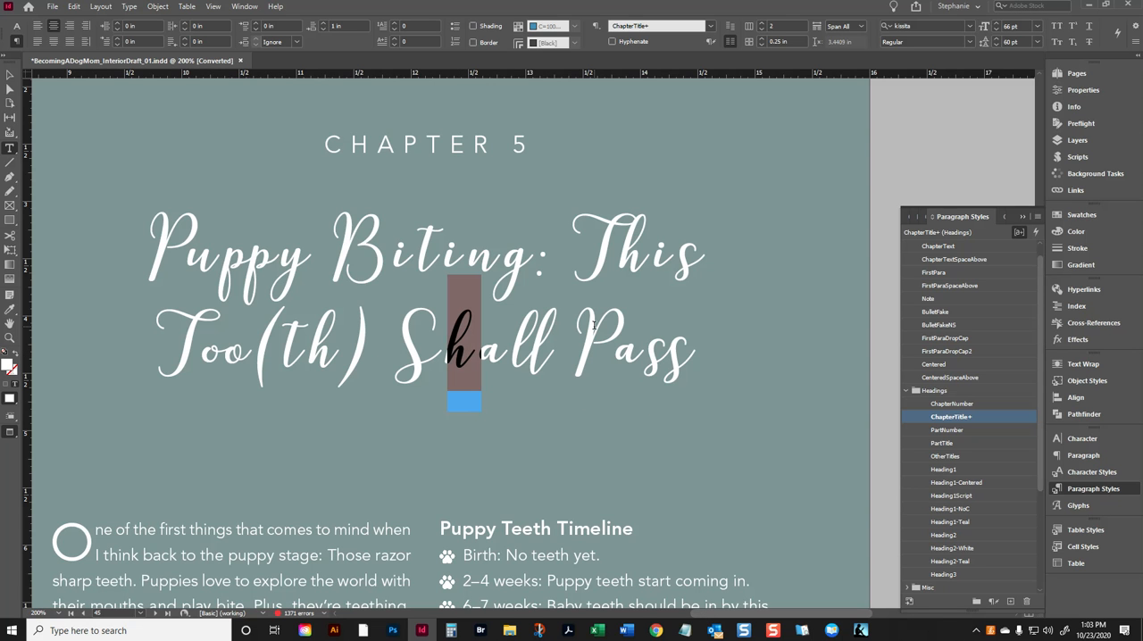
click(16, 25)
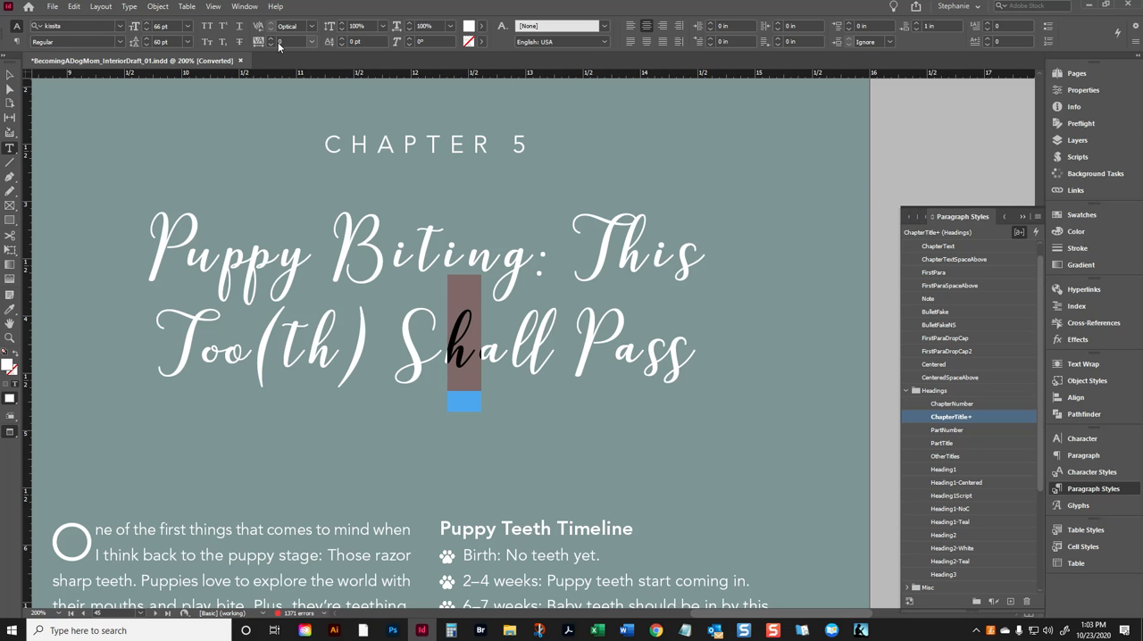
click(482, 361)
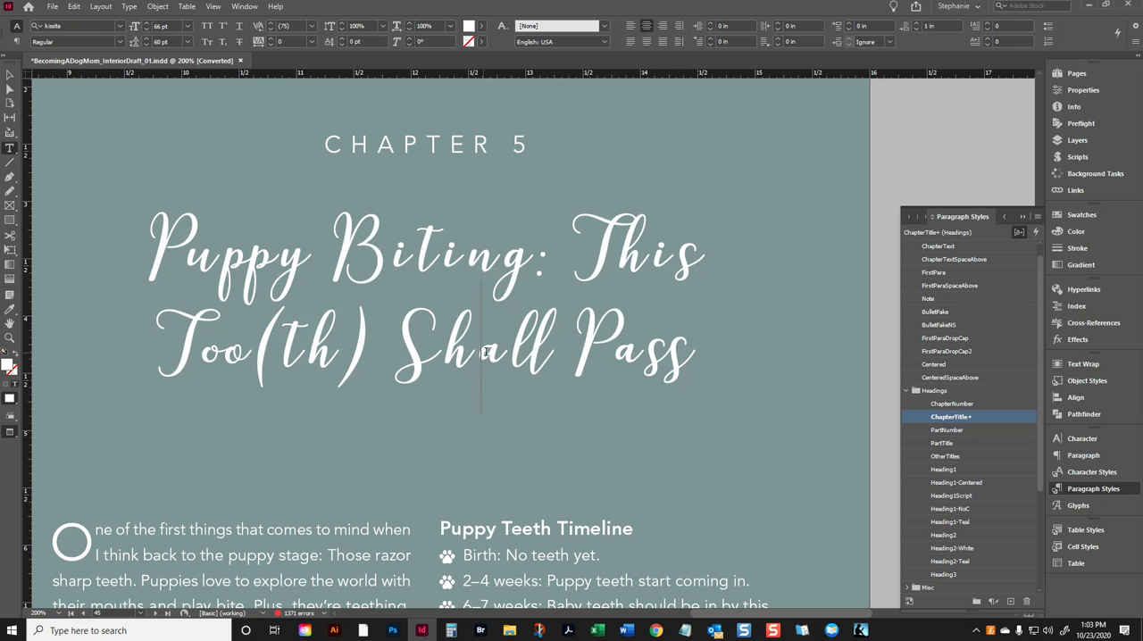
drag(482, 362, 514, 356)
click(514, 344)
click(425, 250)
drag(425, 250, 444, 255)
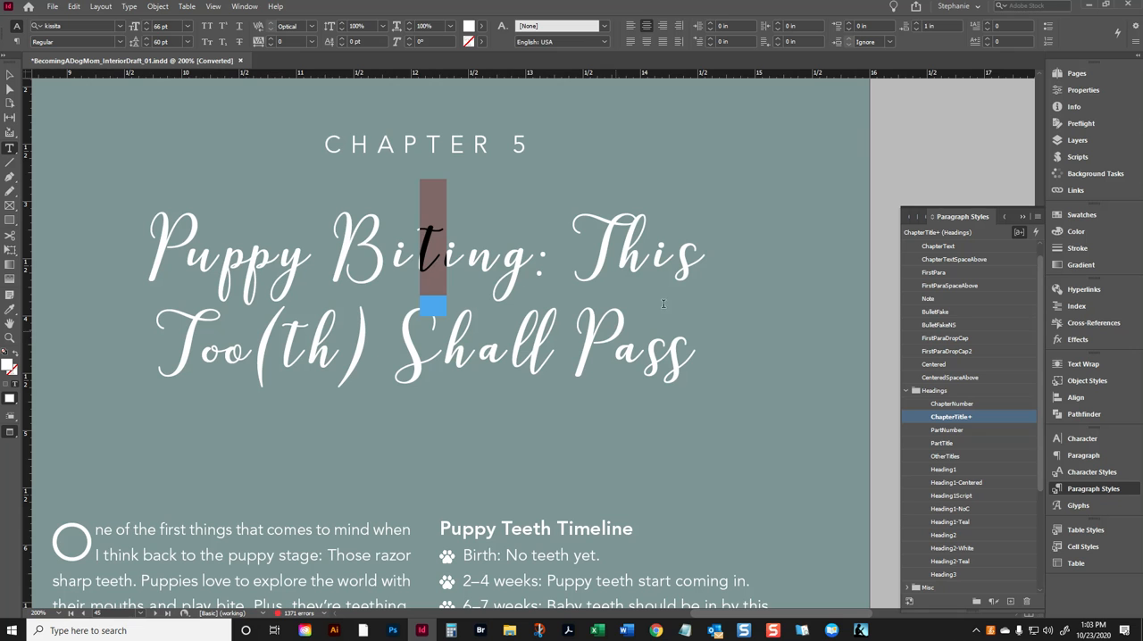
click(467, 260)
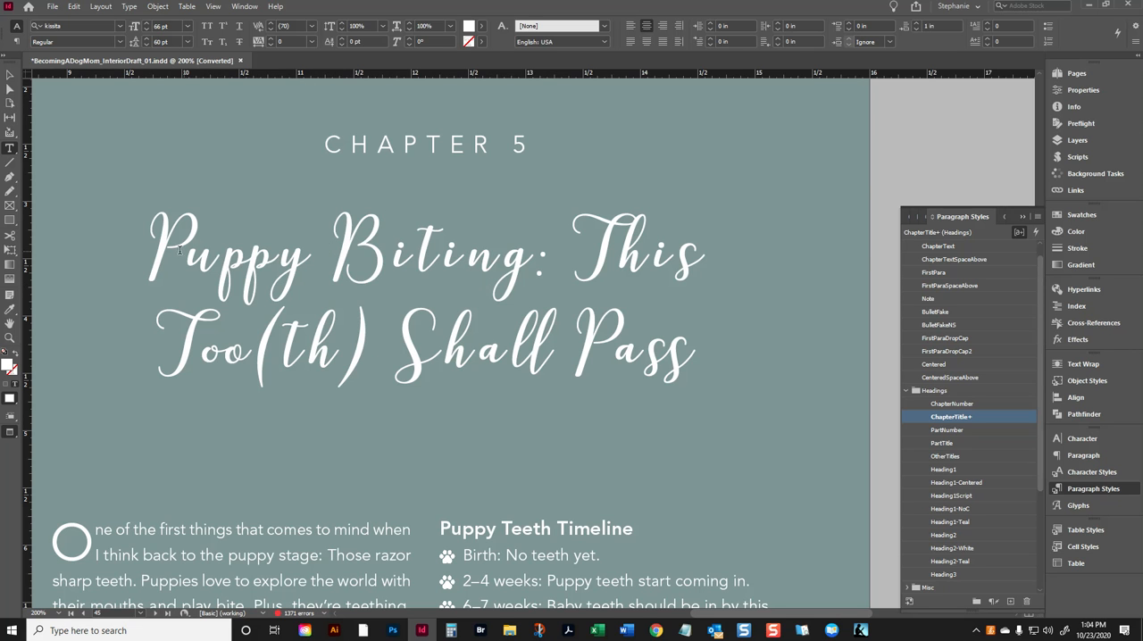
- Set the tracking of the whole chapter title to -100
drag(159, 239, 694, 415)
click(293, 42)
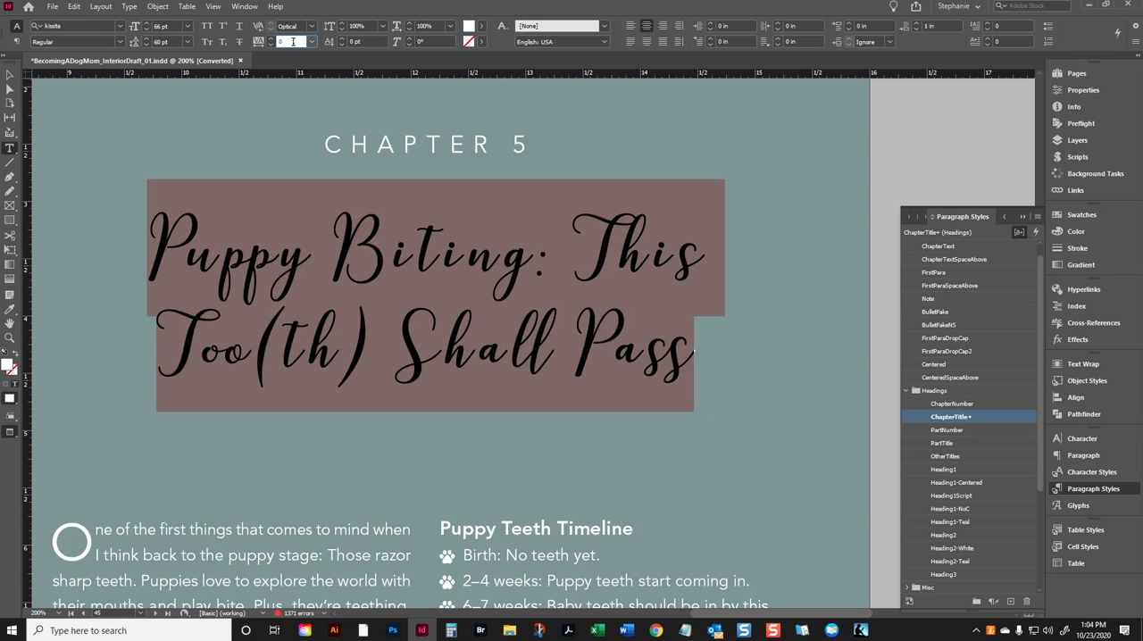
click(311, 42)
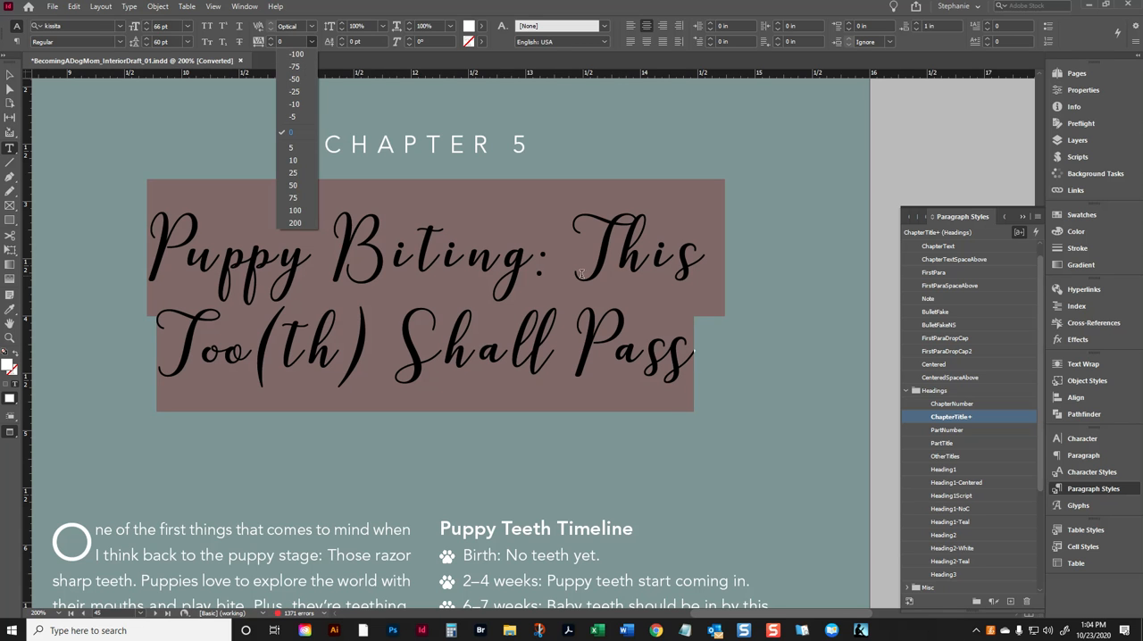
click(304, 55)
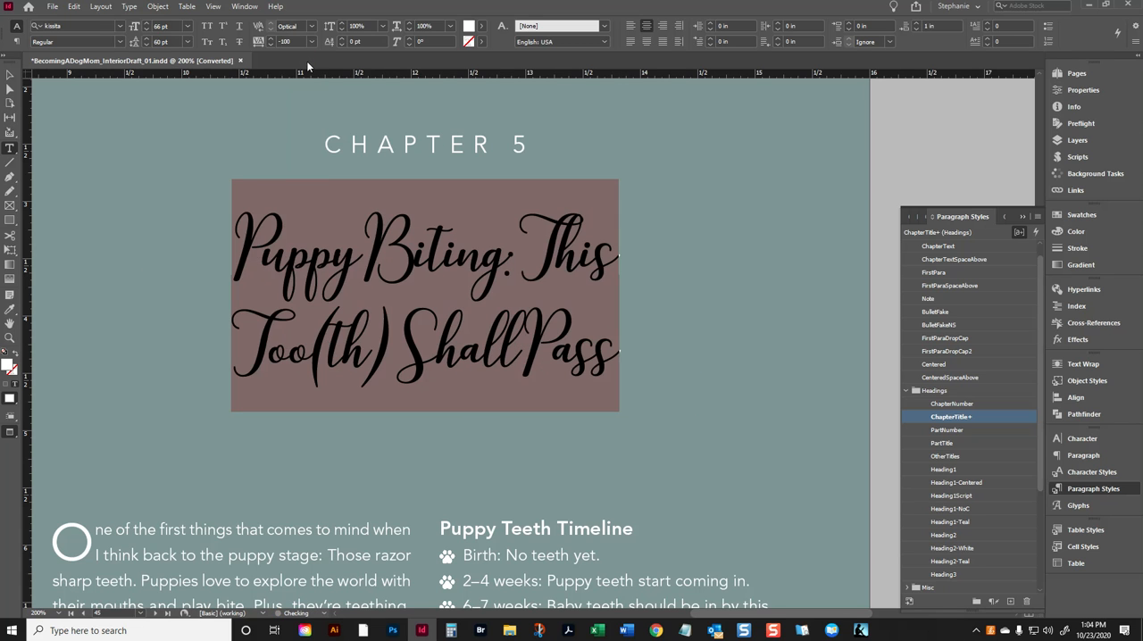
- Examine the word spaces in the tightened chapter title, including those after "Biting:" and "Too(th)"
click(482, 344)
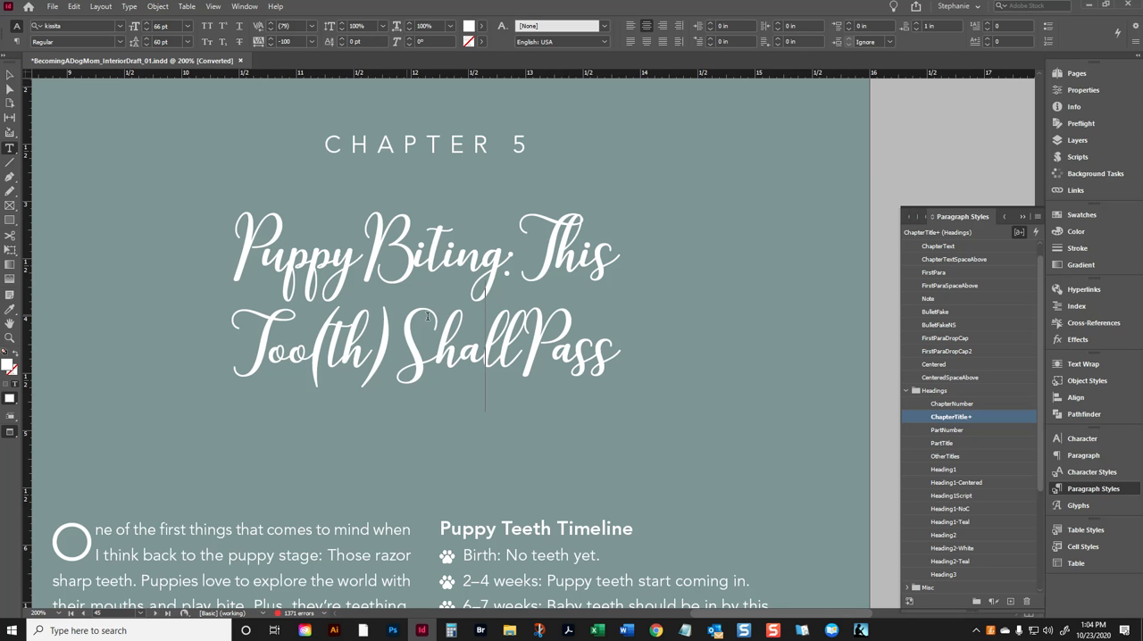
click(395, 336)
click(362, 263)
click(507, 252)
key(shift+Right)
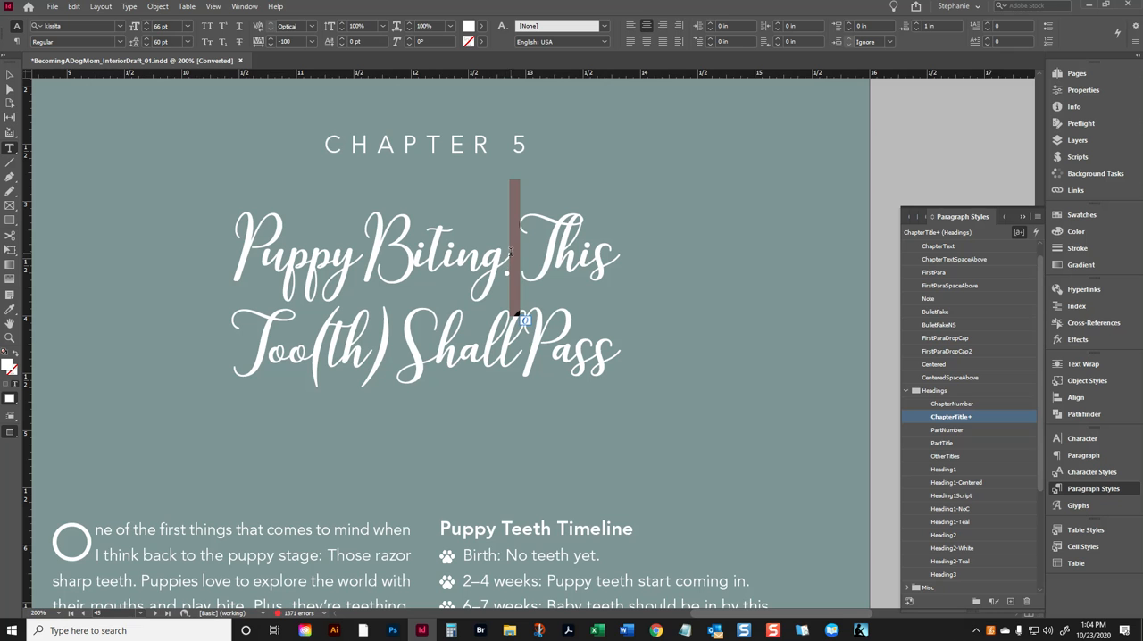
drag(330, 330, 388, 337)
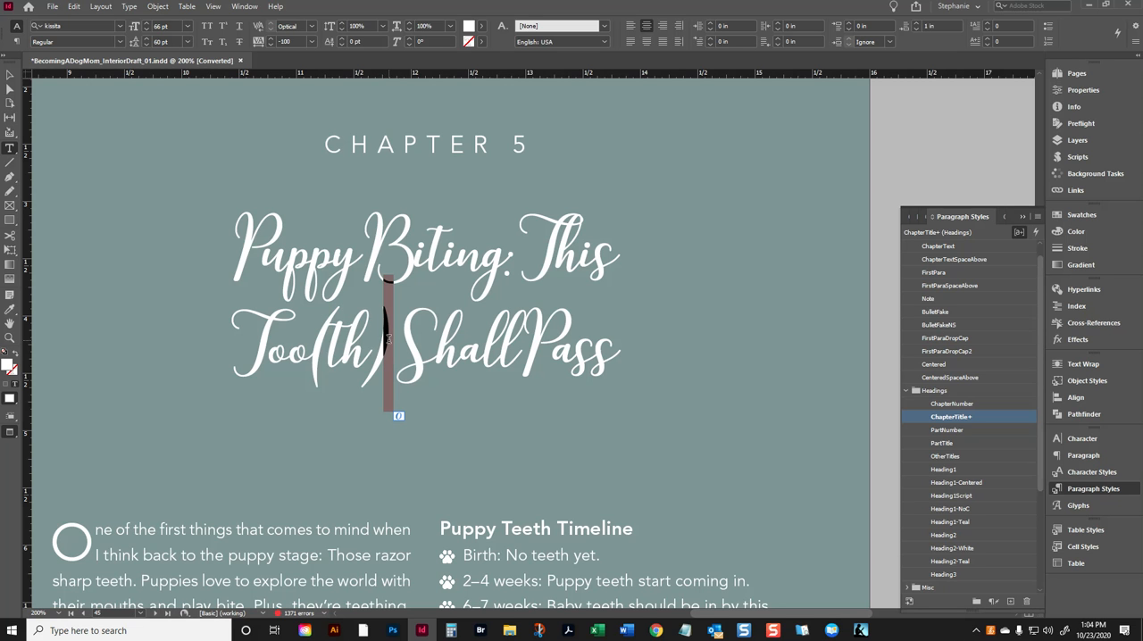
- Reapply the ChapterTitle paragraph style to the chapter title and clear its local overrides
drag(315, 339, 329, 323)
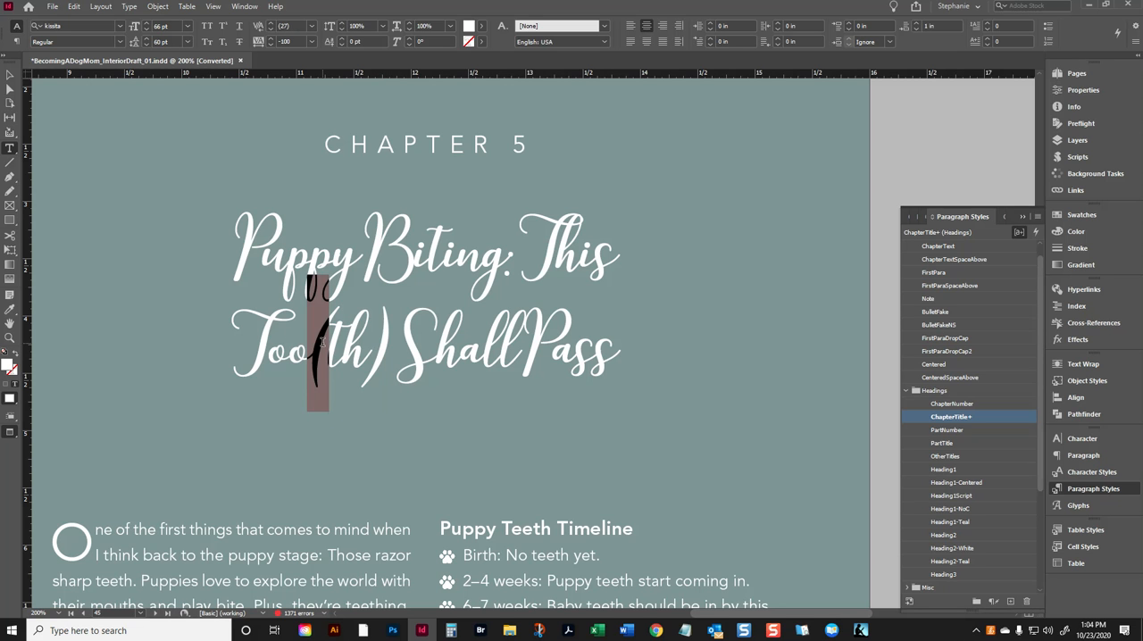
click(387, 255)
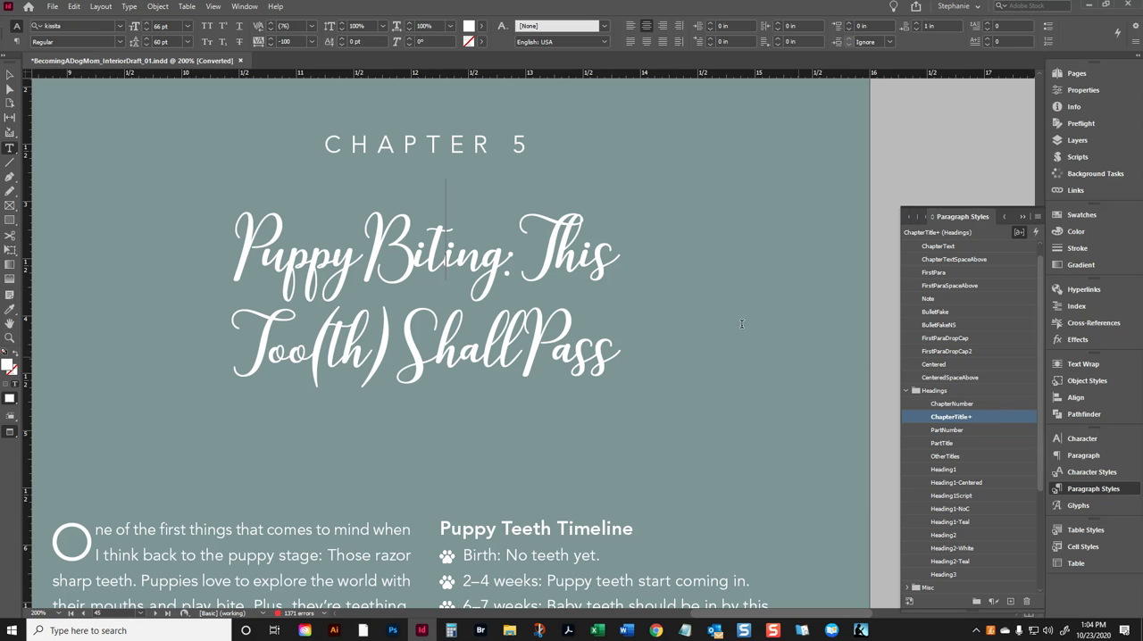
right_click(956, 416)
click(993, 493)
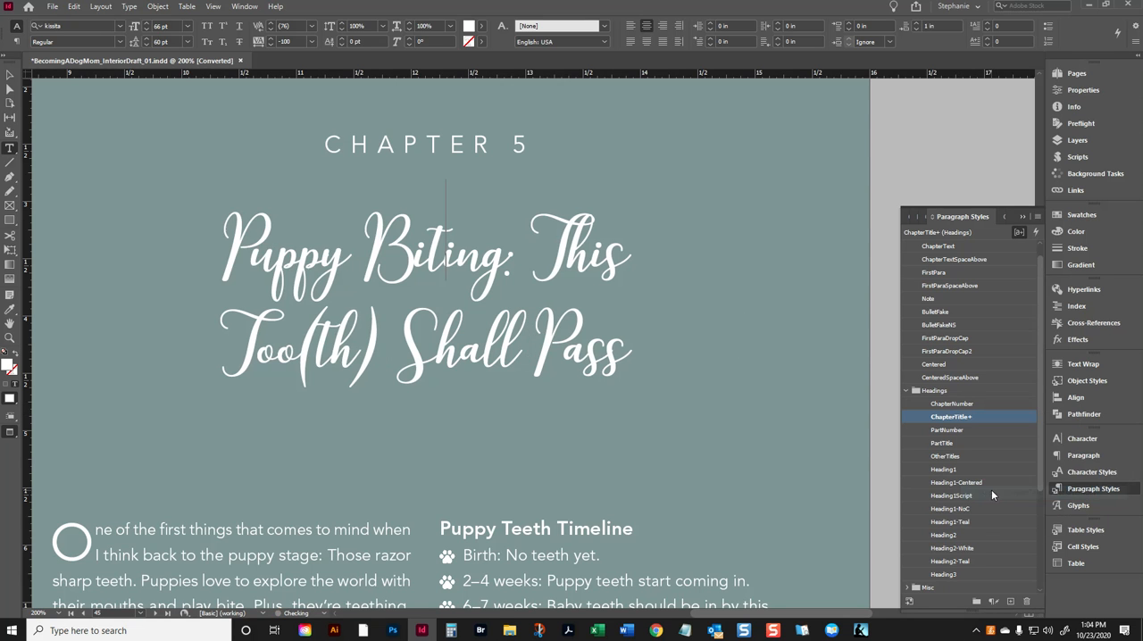
- Examine the character formatting and character style of the word space between "Puppy" and "Biting"
click(422, 257)
click(362, 257)
drag(362, 258, 352, 260)
click(352, 260)
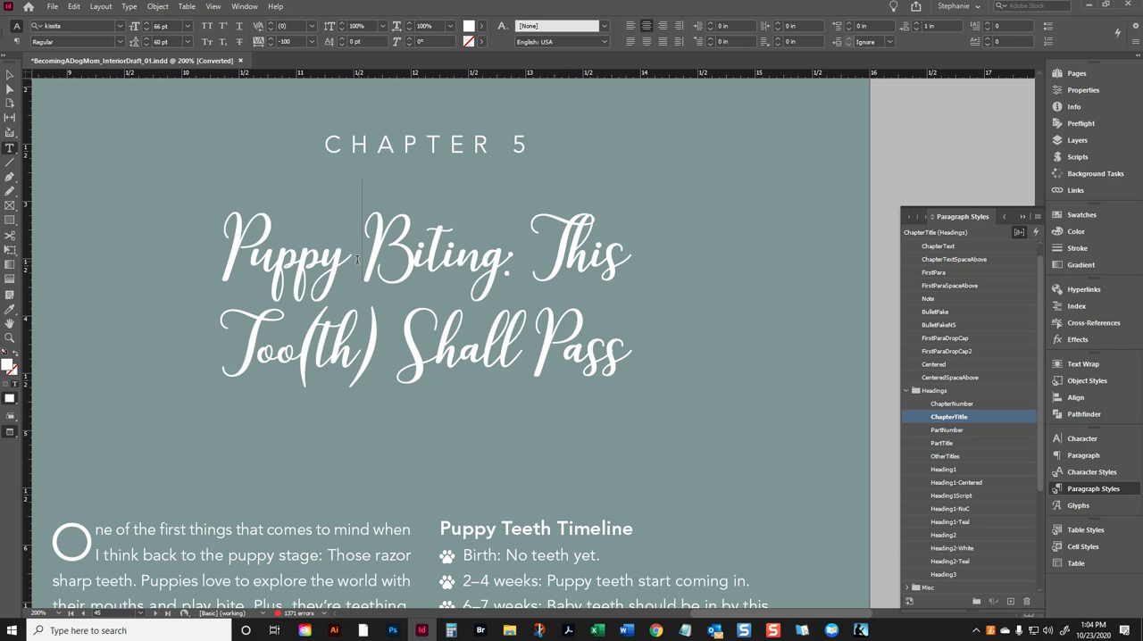
click(1074, 472)
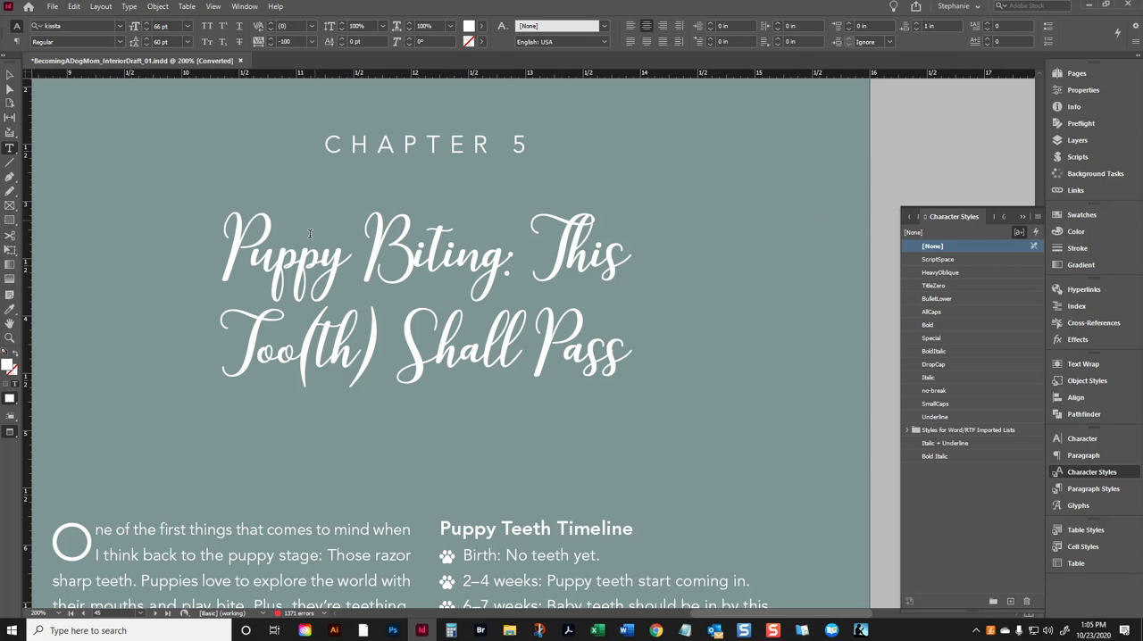
double_click(347, 253)
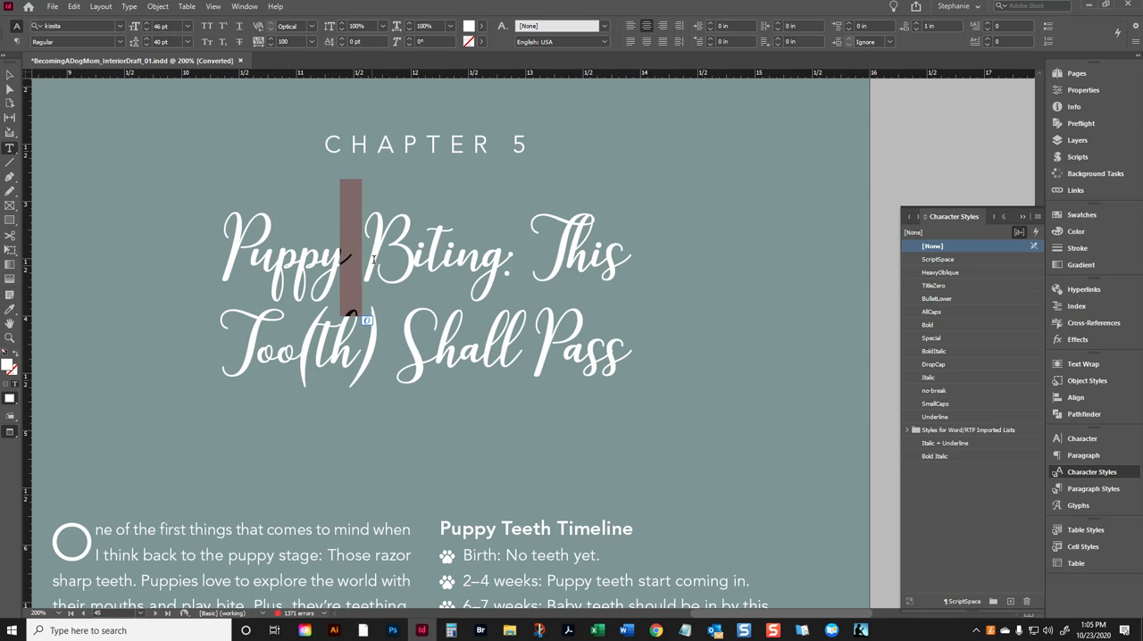
- Review the basic character formats of the ScriptSpace character style and leave its options without changes
click(721, 296)
right_click(946, 259)
click(958, 268)
click(957, 268)
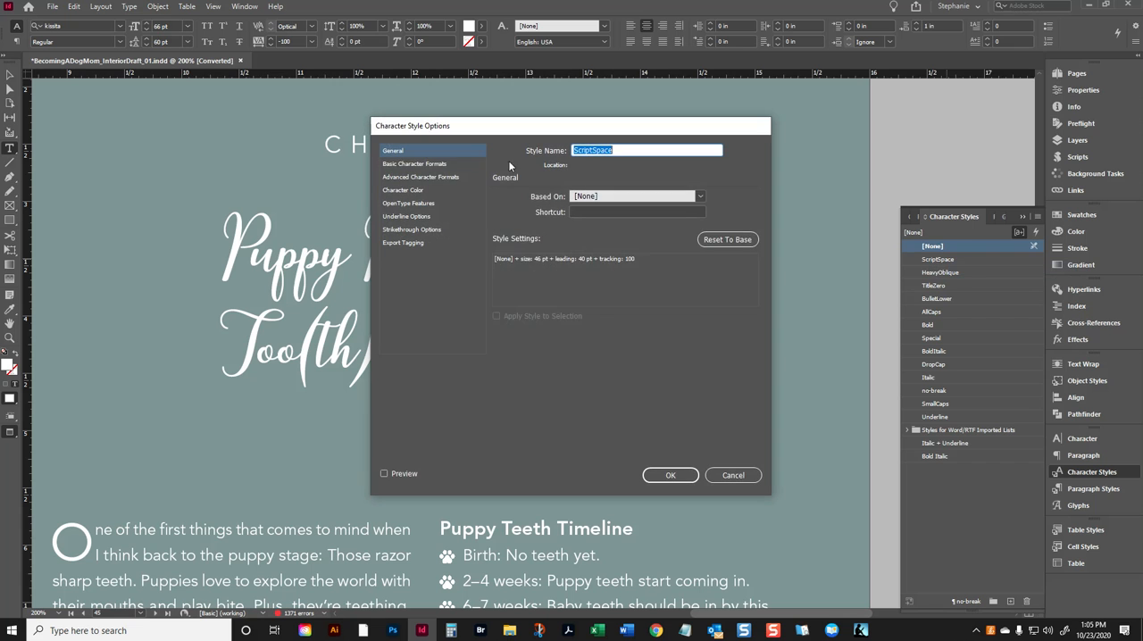
click(442, 168)
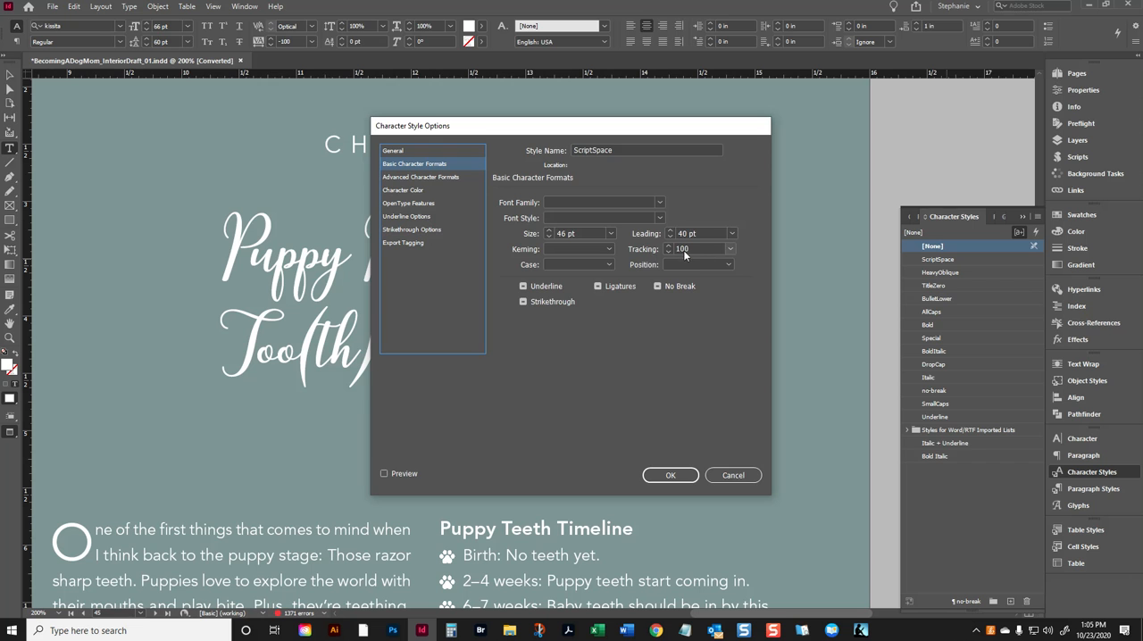
click(733, 475)
- Check the tracking and applied styles of the colon and the space after "Biting" in the chapter title
click(430, 237)
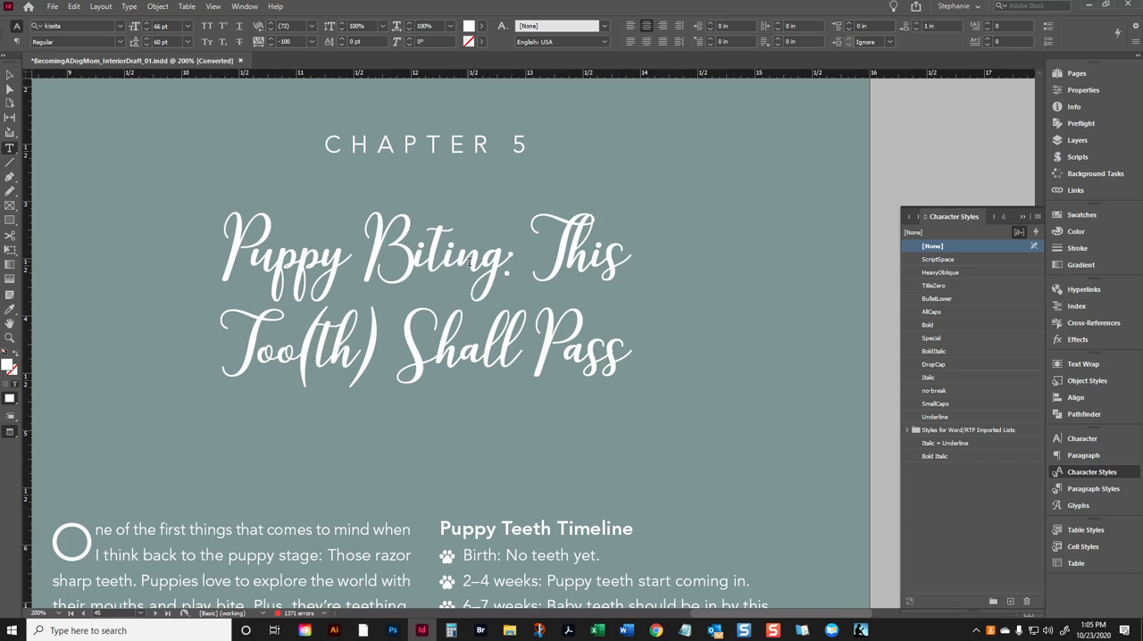
drag(516, 260, 498, 265)
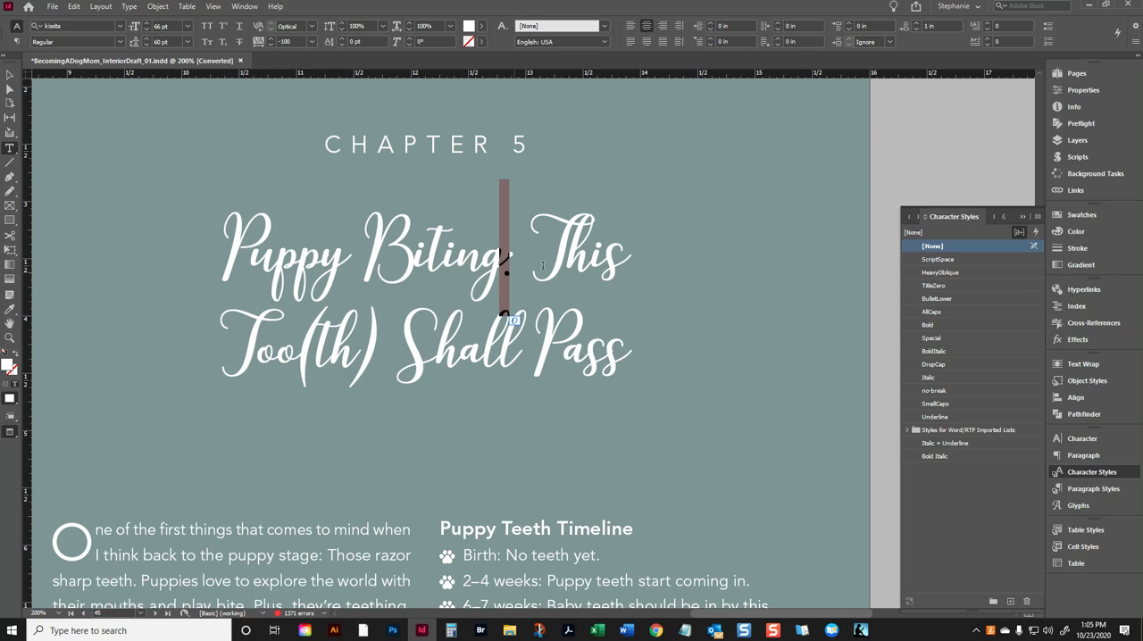
click(524, 269)
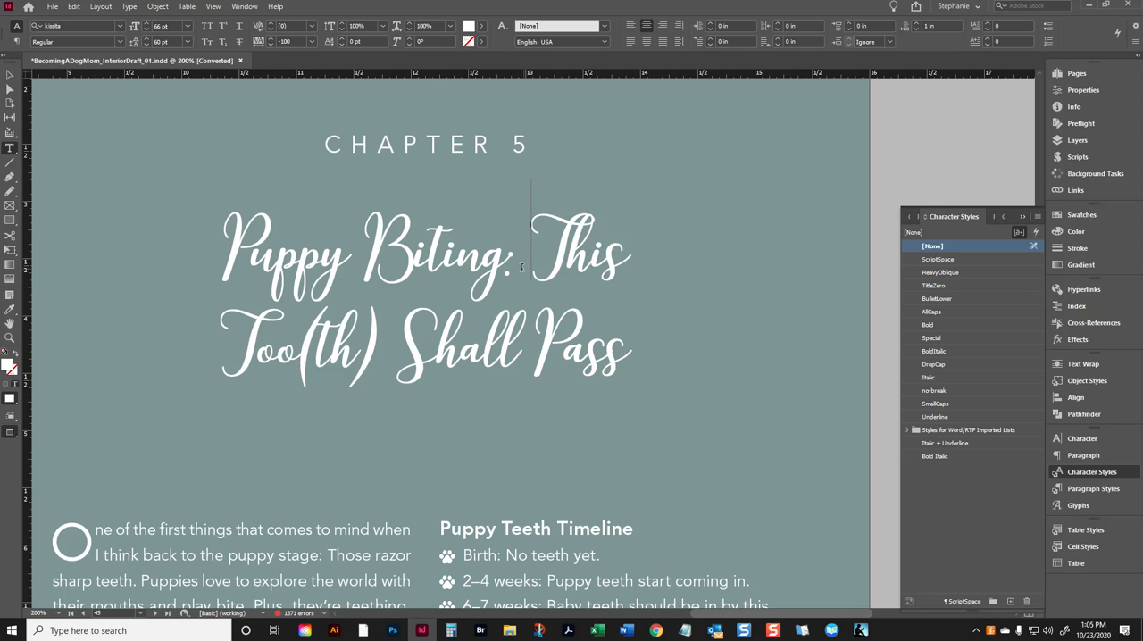
key(shift+Left)
click(1082, 490)
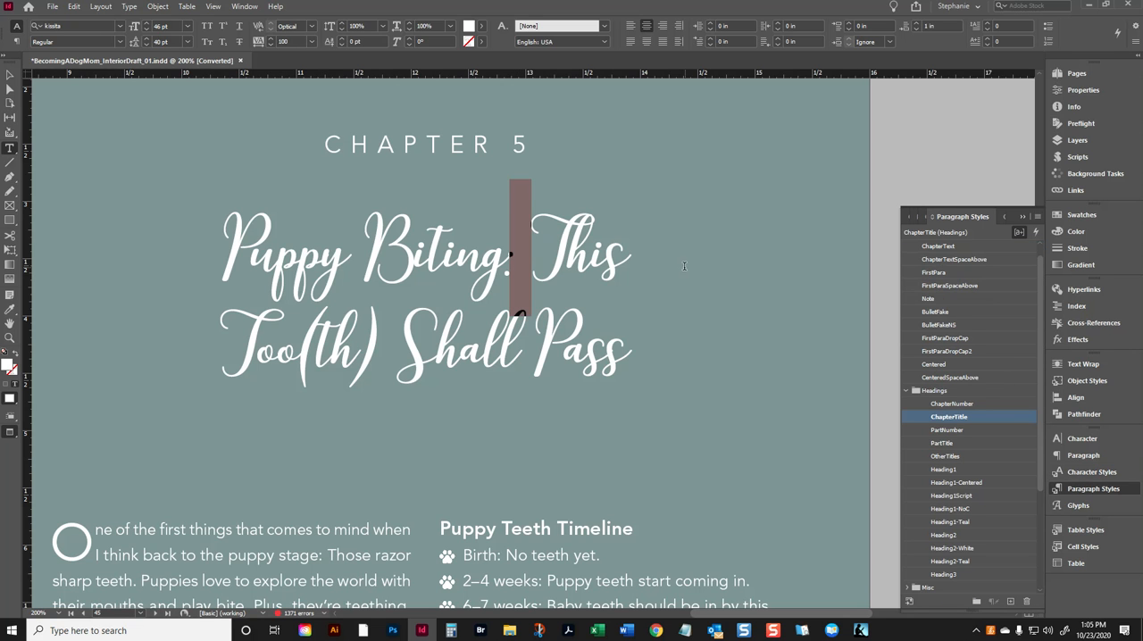
click(1091, 472)
click(1086, 471)
- Delete the ScriptSpace GREP style from the ChapterTitle paragraph style and save the style
click(1093, 487)
right_click(956, 423)
click(982, 427)
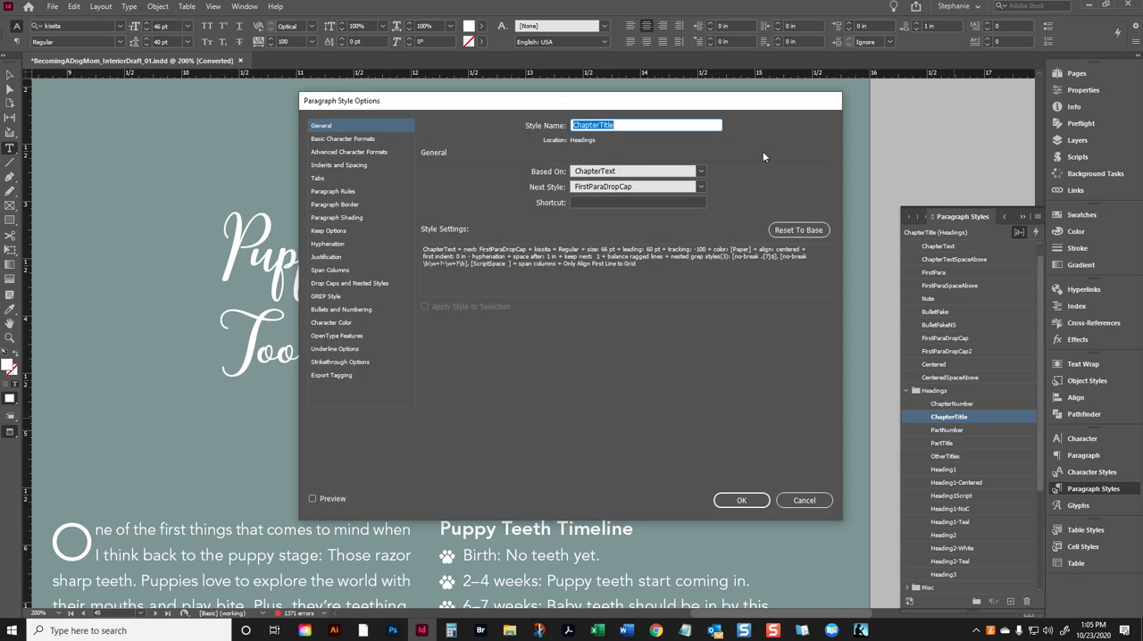
drag(689, 106, 942, 95)
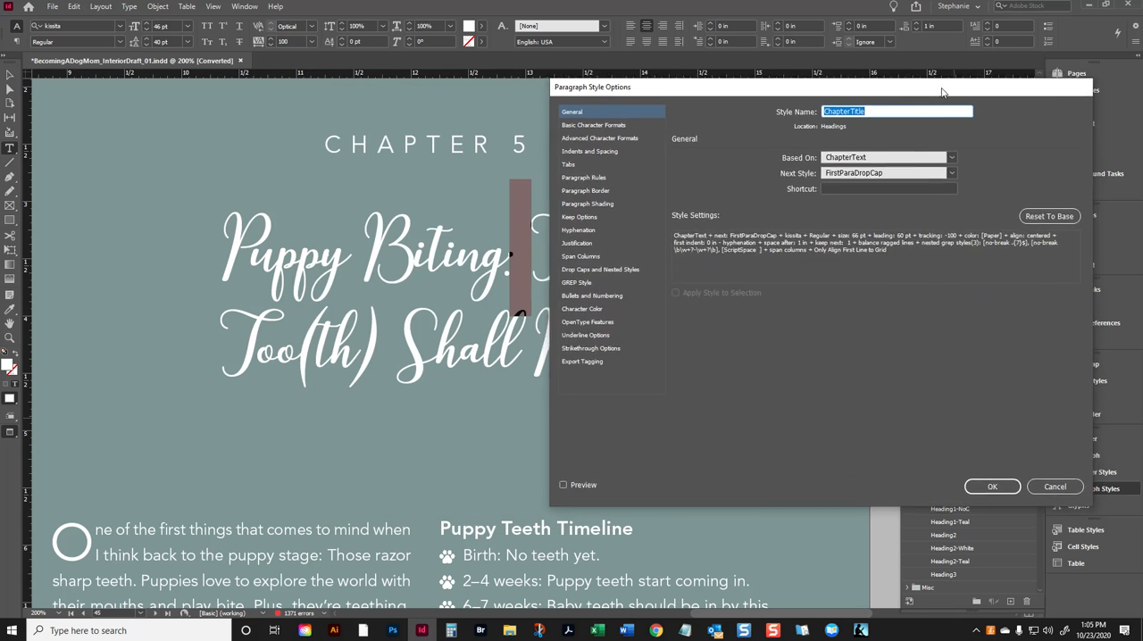
click(604, 287)
click(804, 243)
click(753, 337)
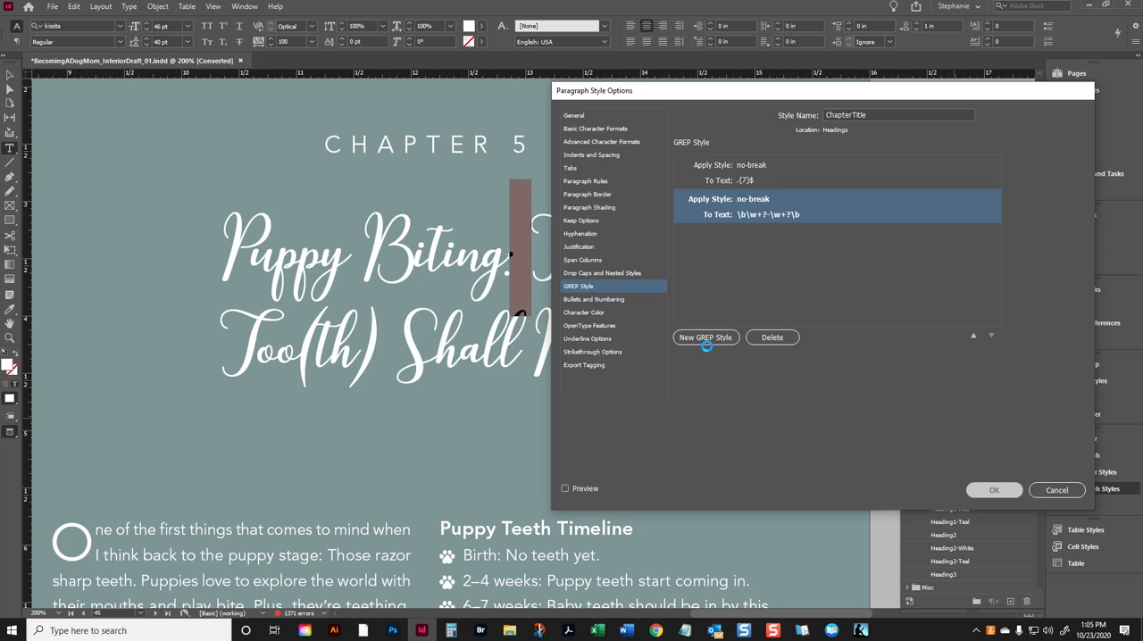
key(Return)
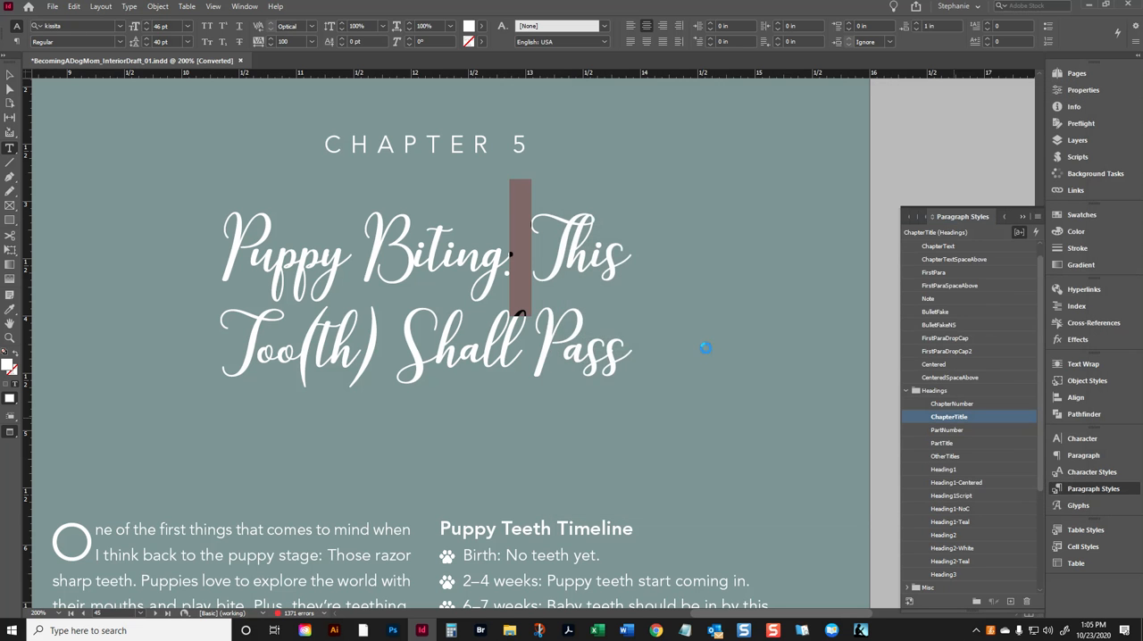
- Add a GREP style to the ChapterTitle paragraph style that applies ScriptSpace to a single space, and preview it
click(358, 251)
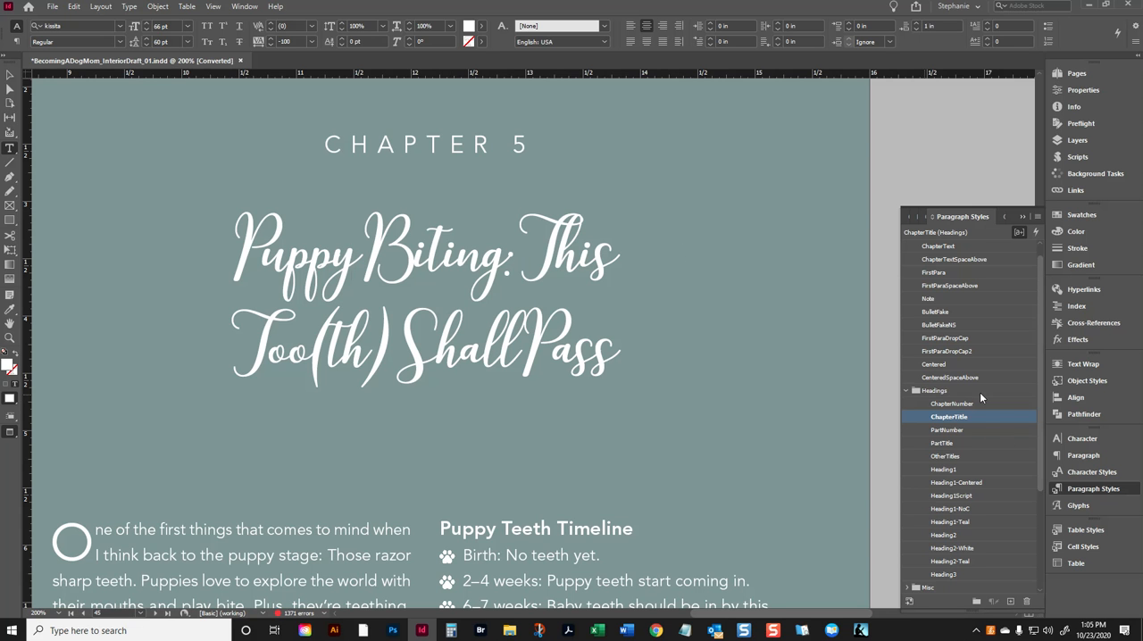
right_click(979, 414)
click(1000, 426)
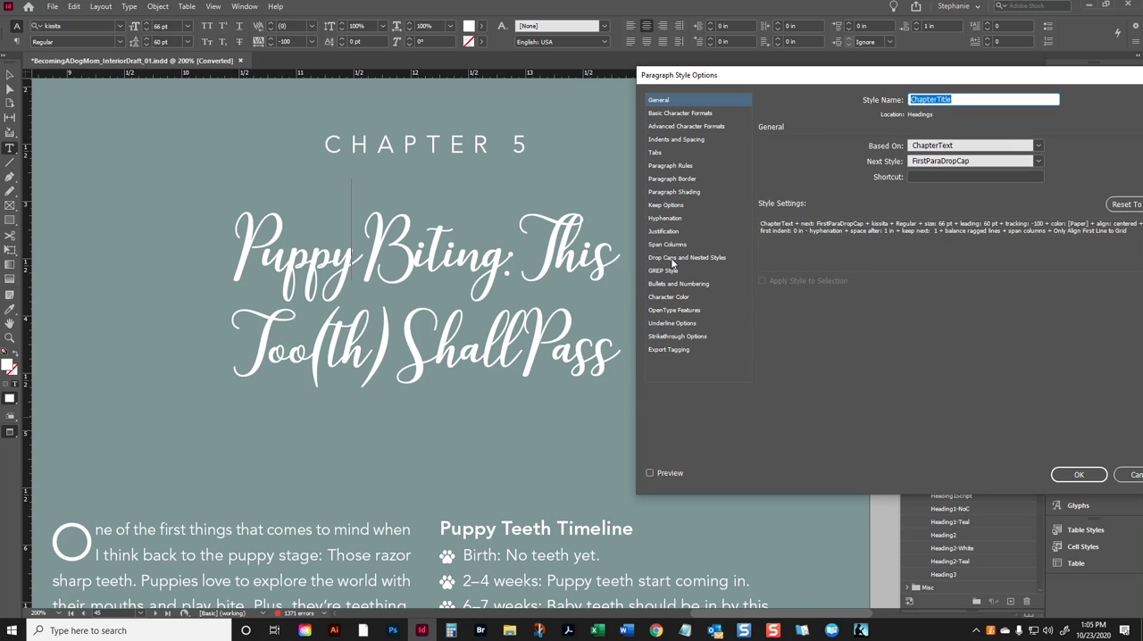
click(673, 259)
click(670, 270)
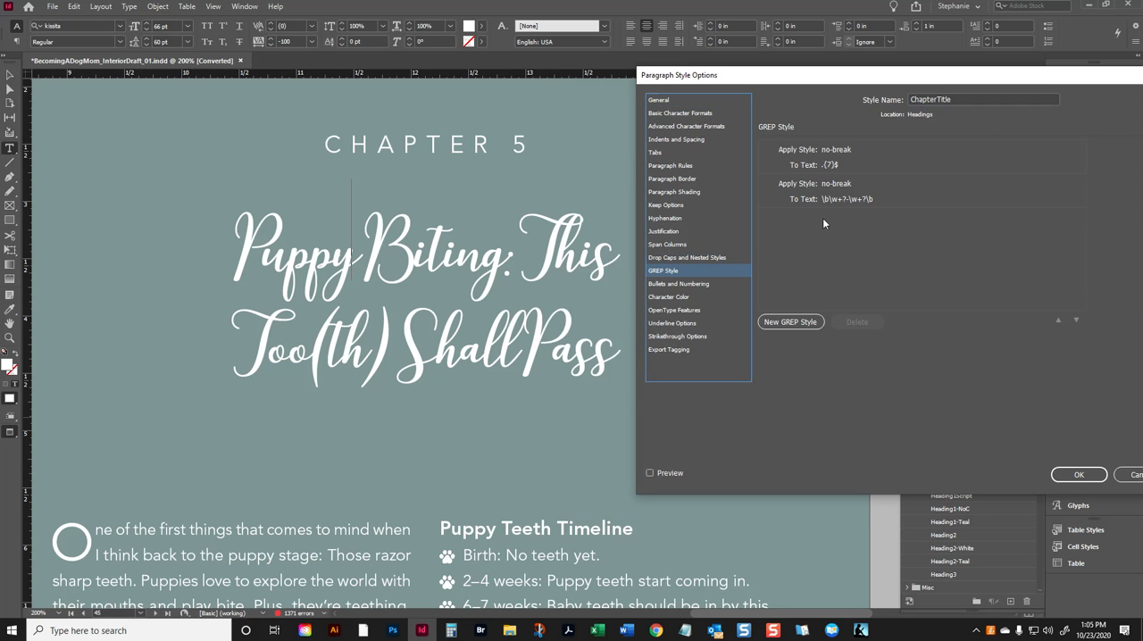
click(768, 322)
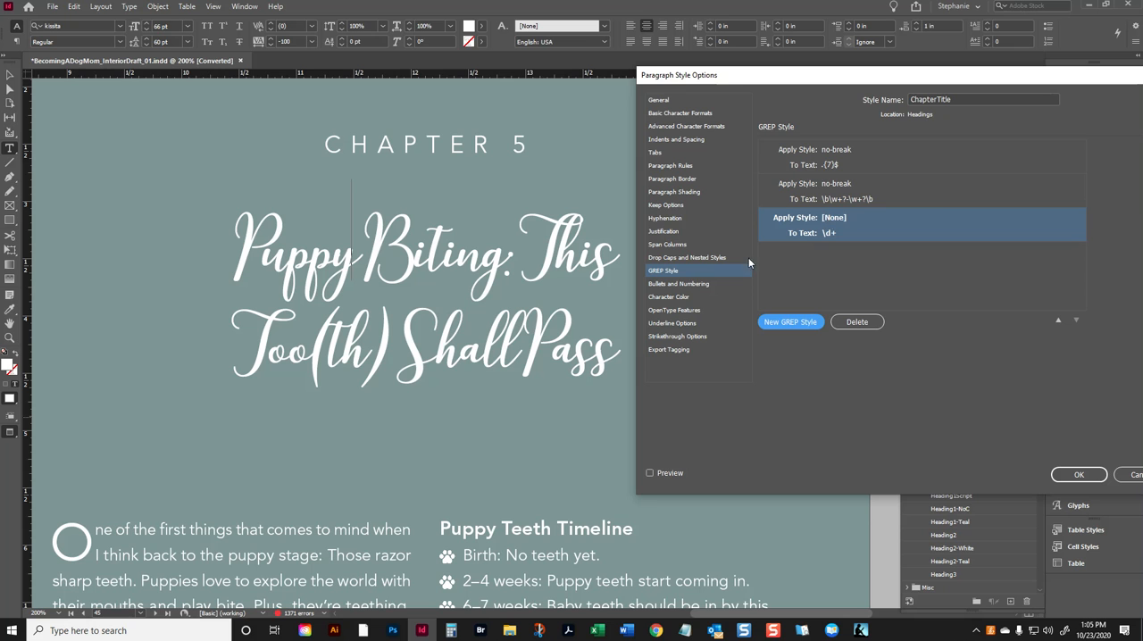
click(873, 217)
click(873, 217)
click(874, 228)
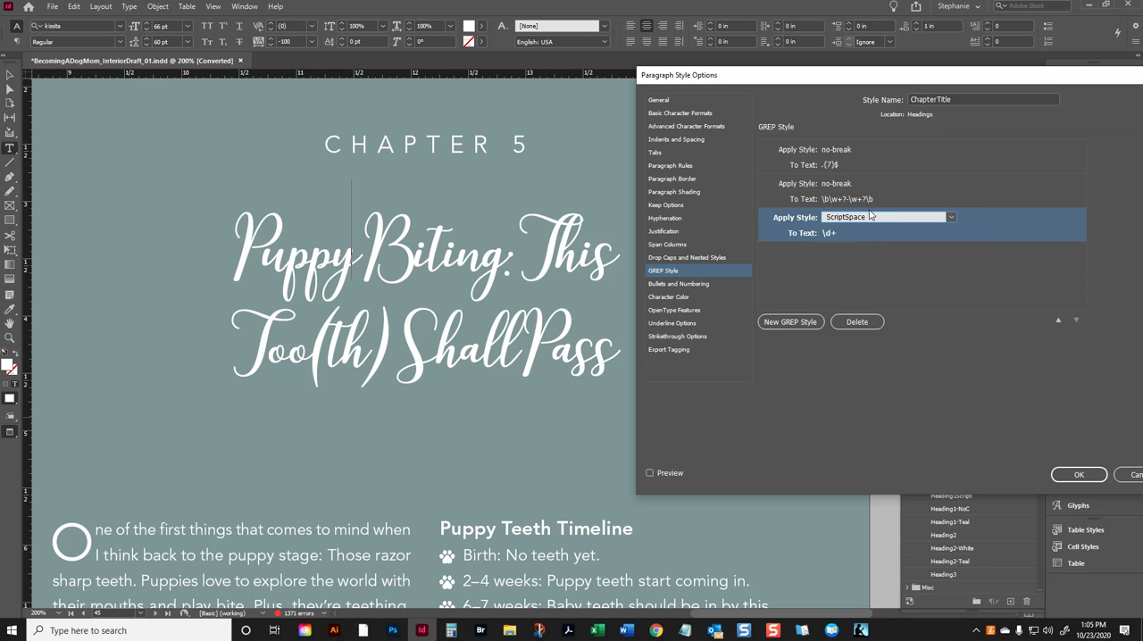
click(839, 234)
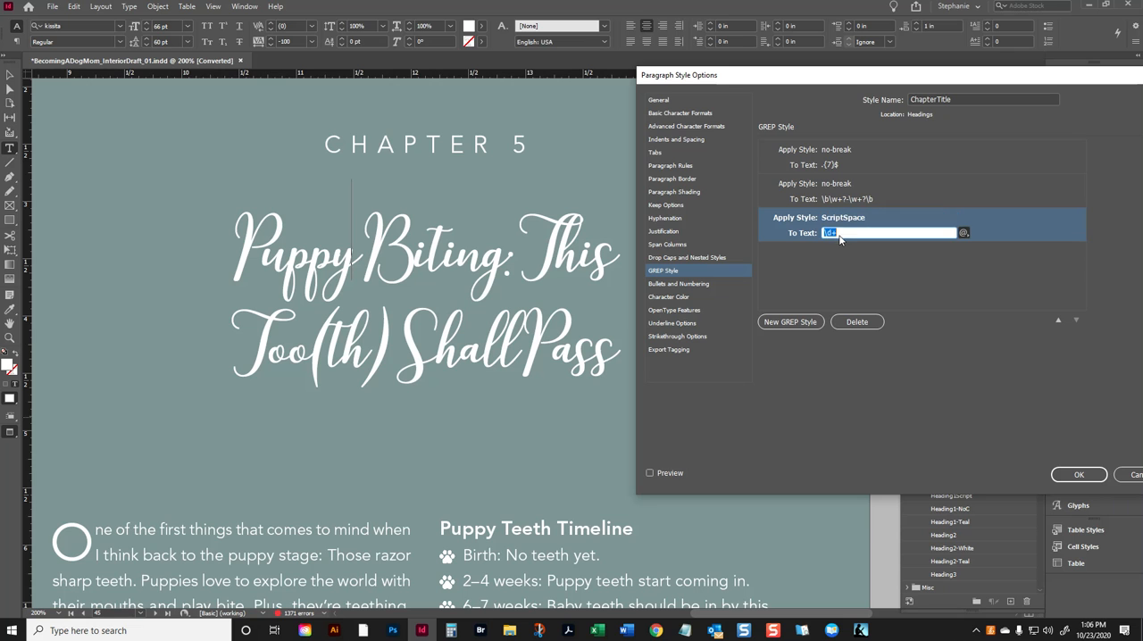
key(BackSpace)
click(651, 473)
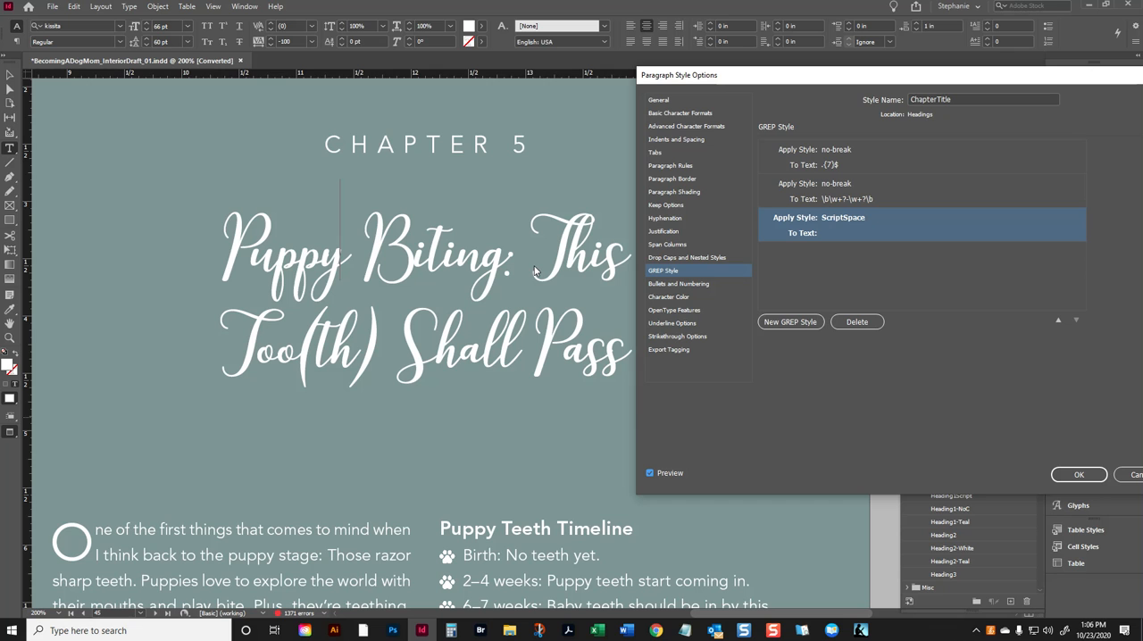
- Try another GREP style in ChapterTitle that applies ScriptSpace to colons, comparing the title with the preview off and on
click(781, 325)
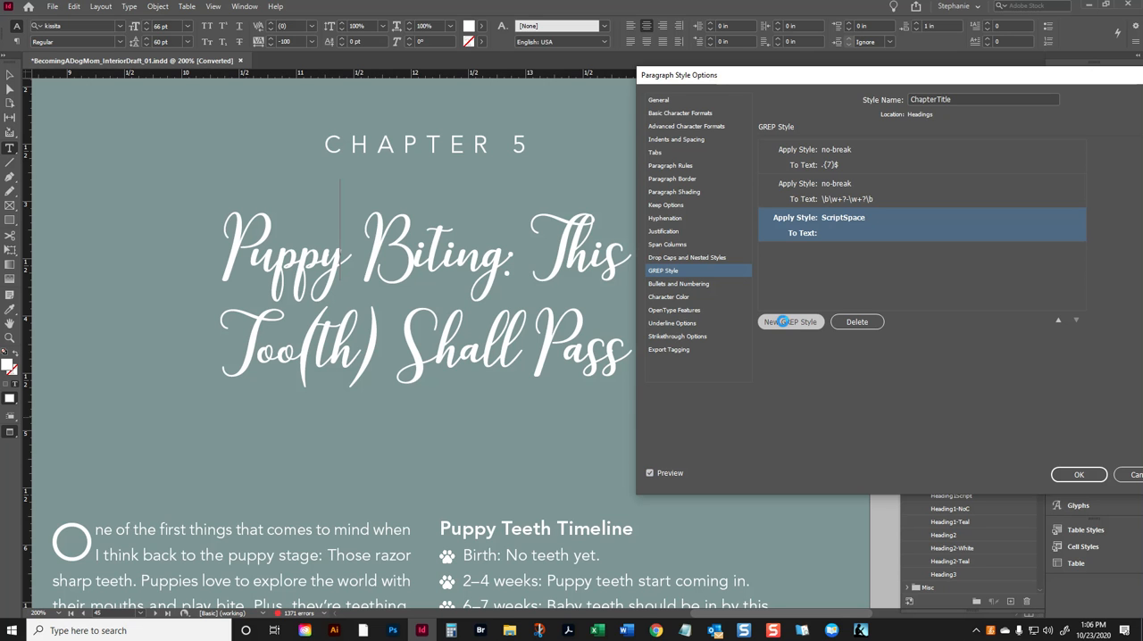
click(855, 253)
click(857, 253)
click(859, 274)
click(843, 267)
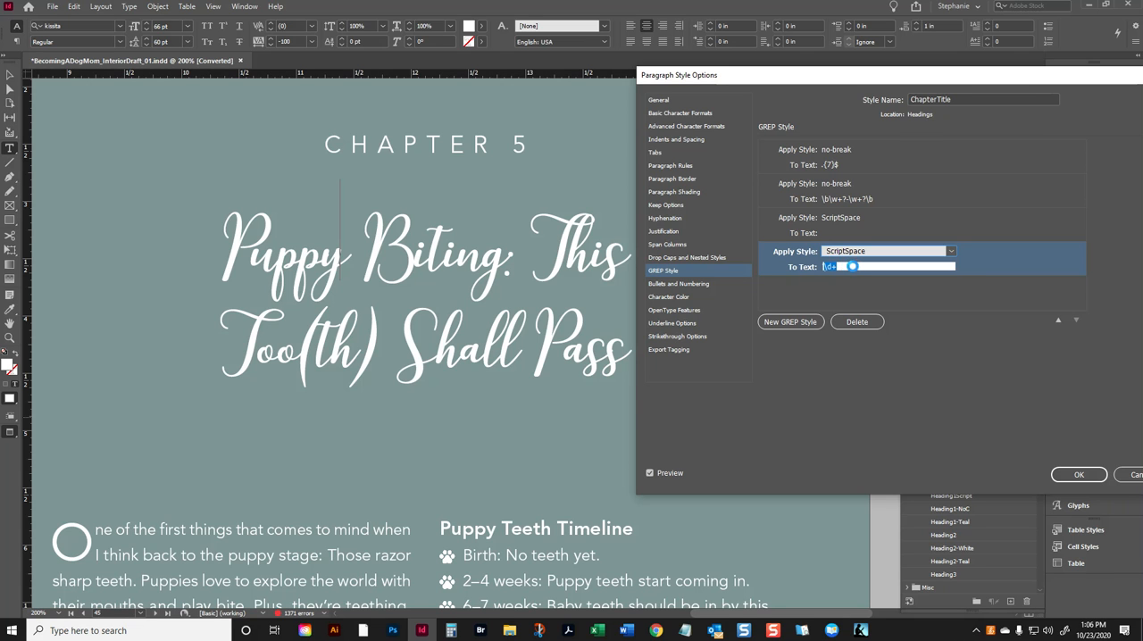
text(()
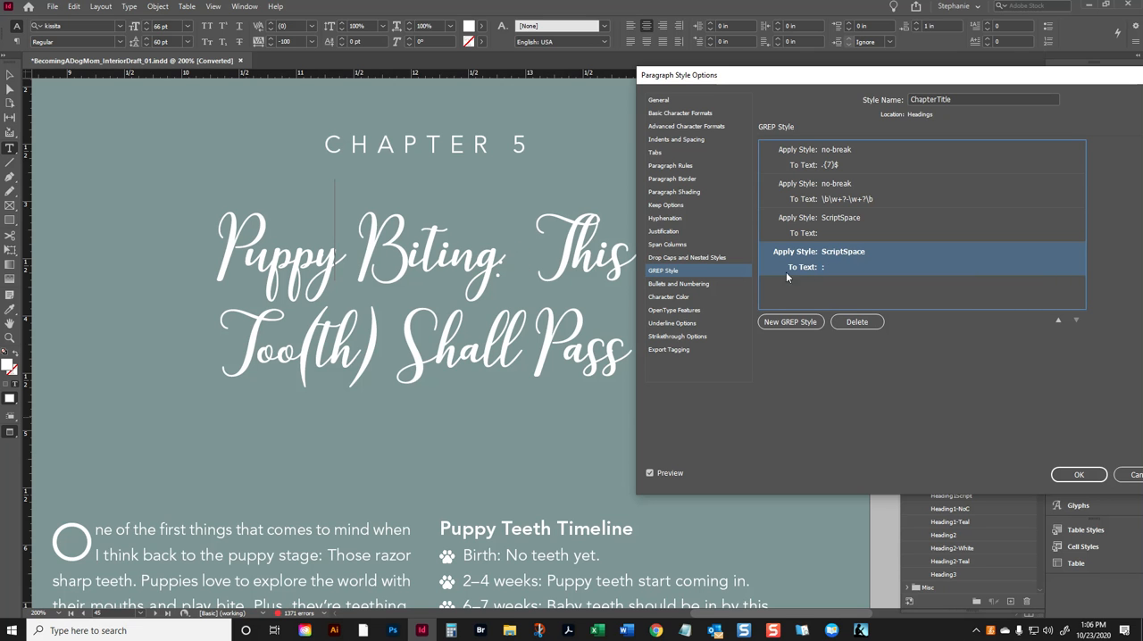
click(650, 473)
click(650, 473)
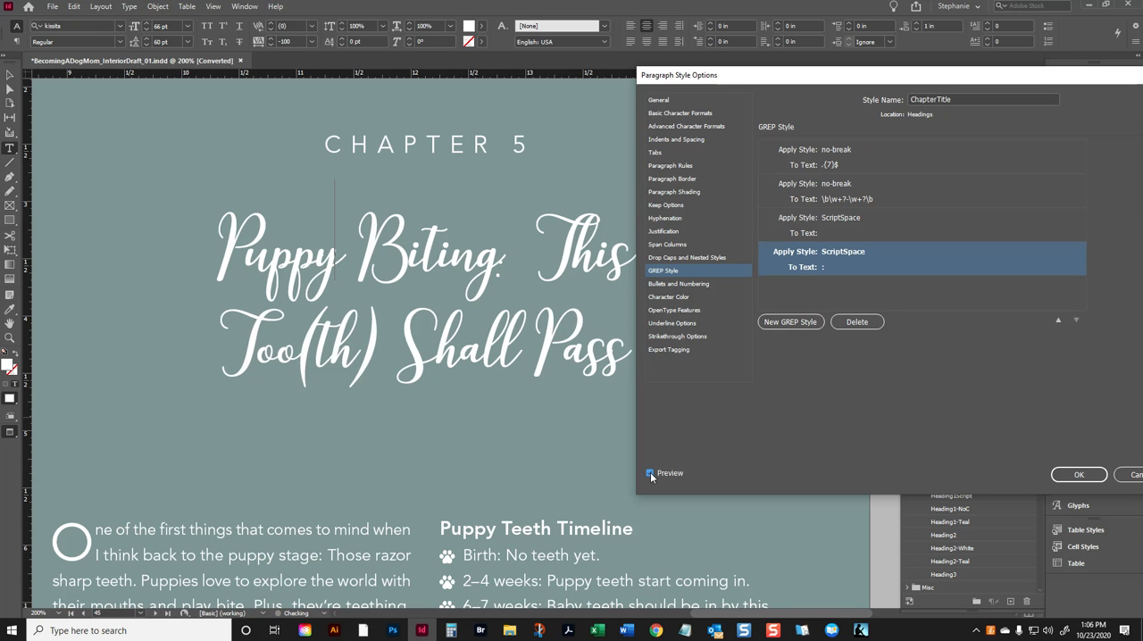
click(650, 473)
click(650, 473)
- Delete the GREP style for the colon and save the ChapterTitle paragraph style
click(858, 325)
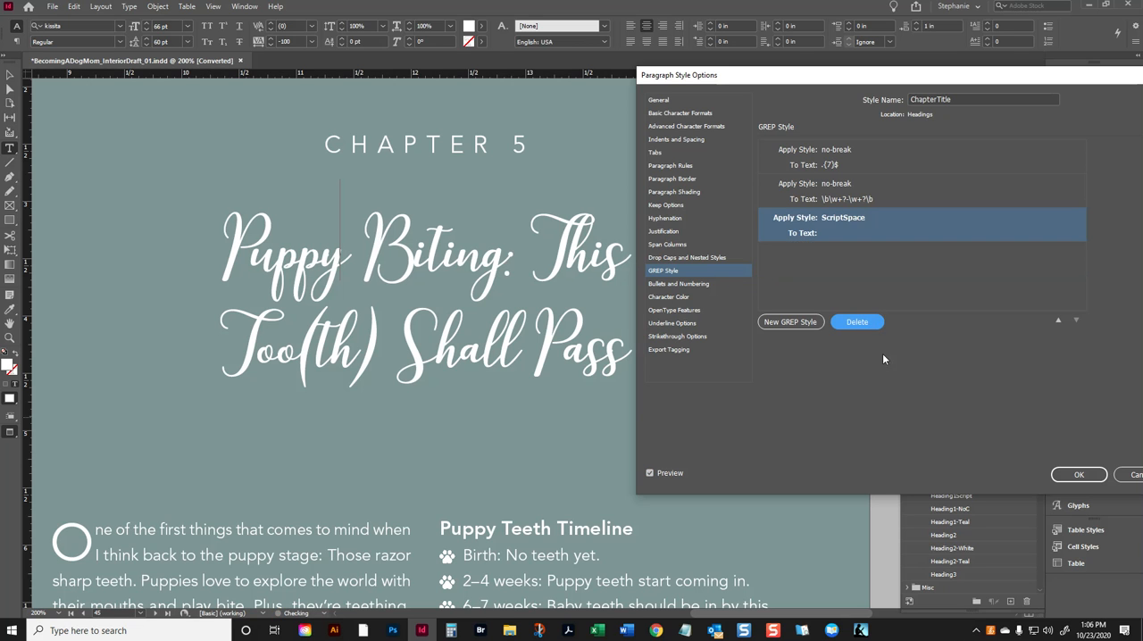
click(1079, 474)
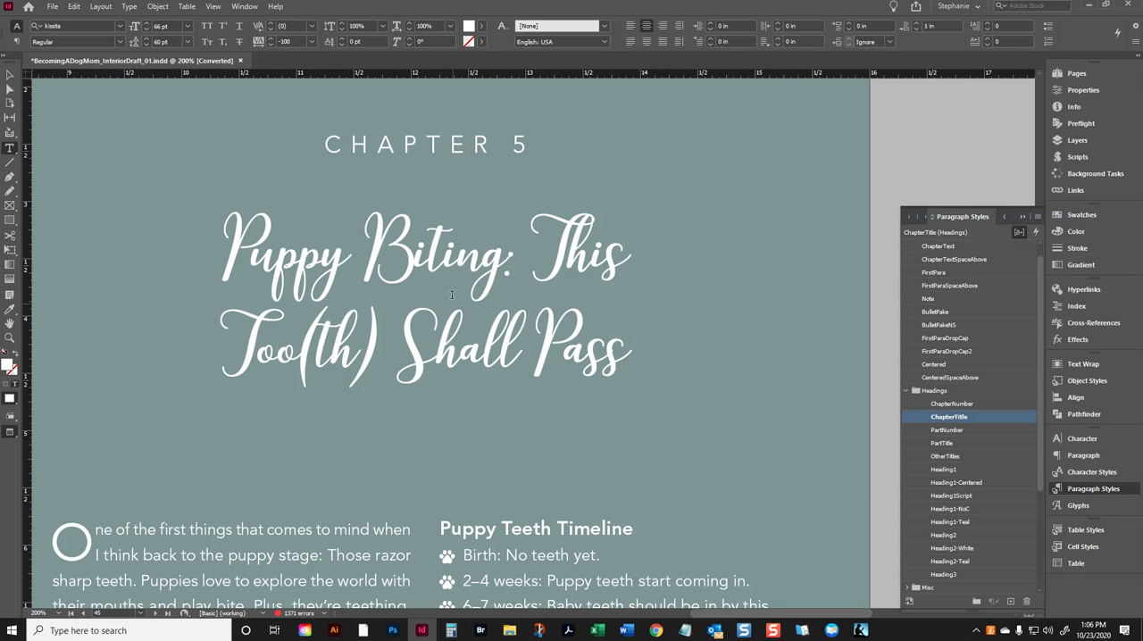
- Try a tracking of 100 on the colon after "Biting" and undo it
key(shift+Left)
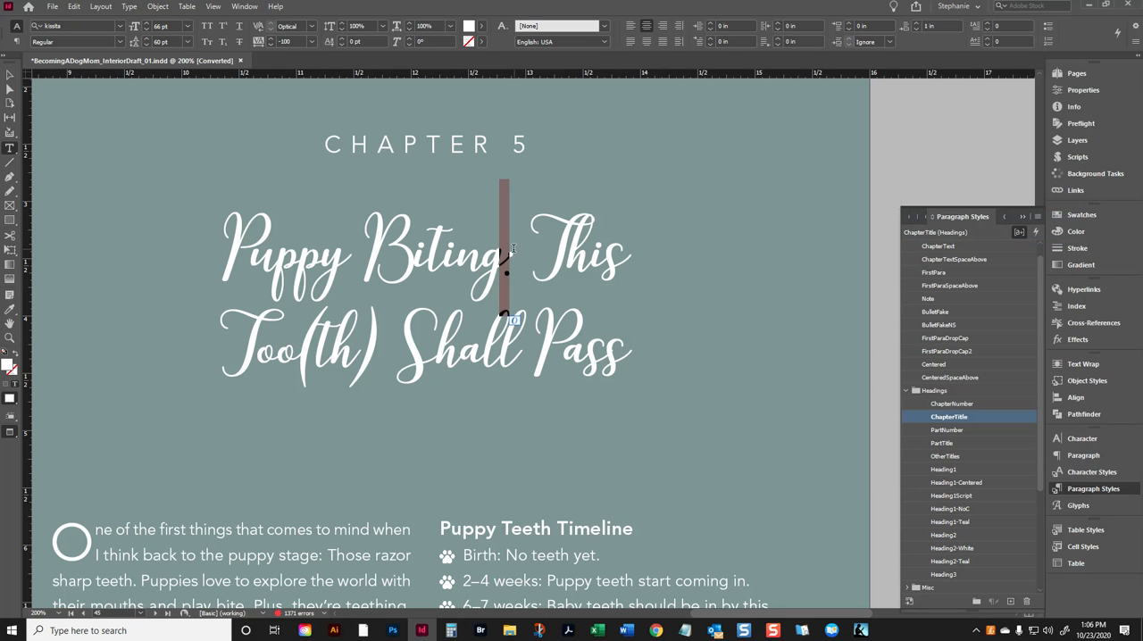
click(311, 42)
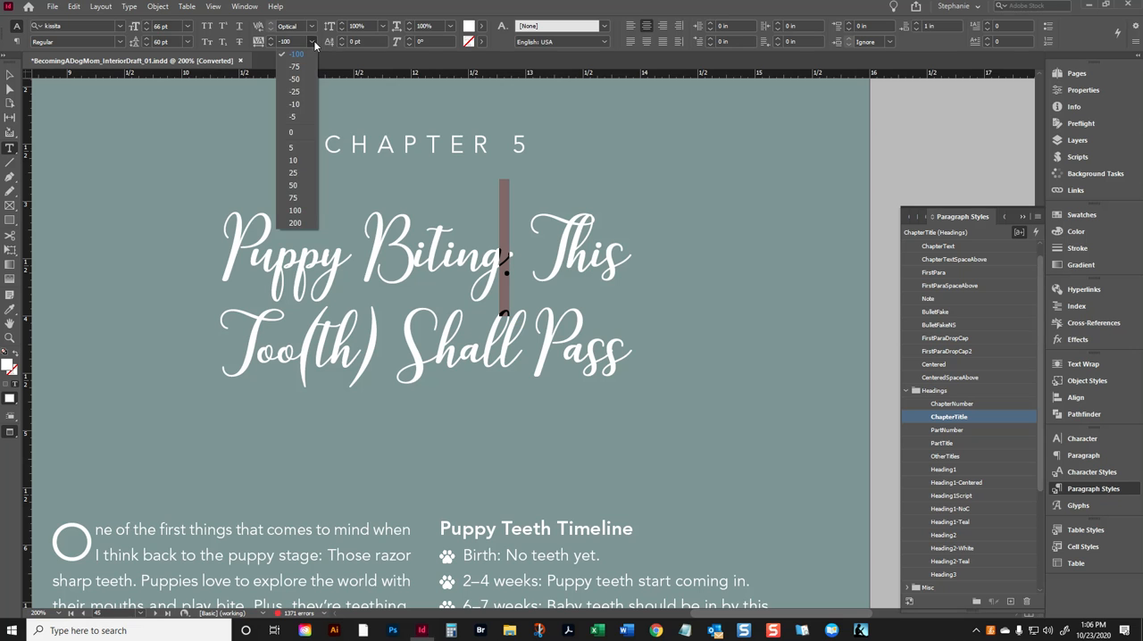
click(296, 212)
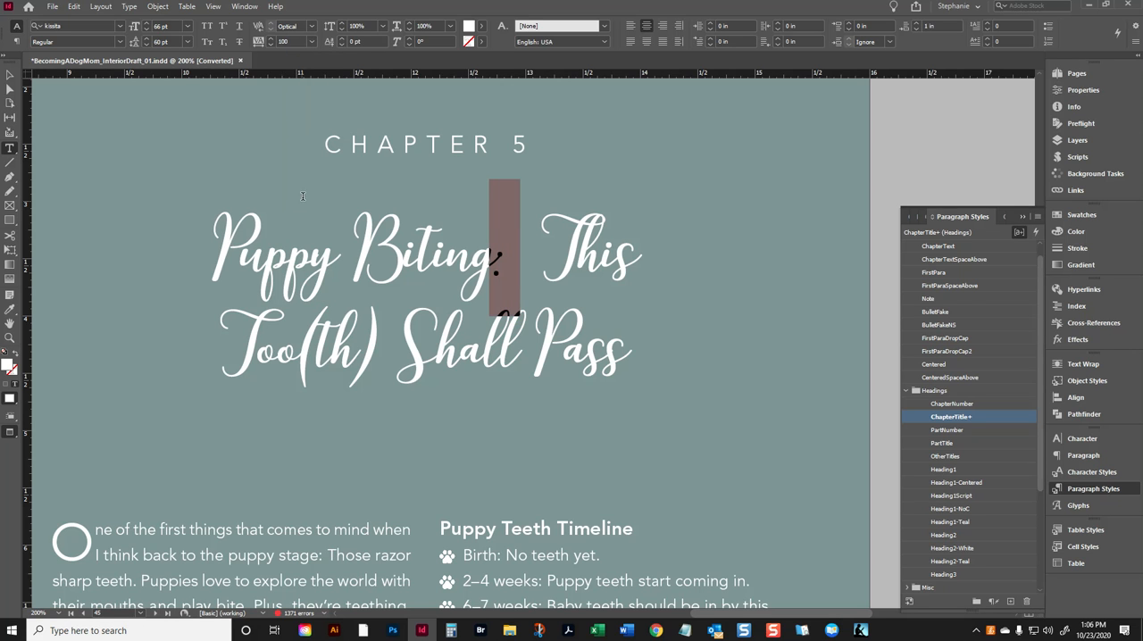
key(ctrl+z)
- Try tracking values of 100 and 50 on the "g" in "Biting" and settle on 0
drag(485, 259, 498, 262)
click(312, 42)
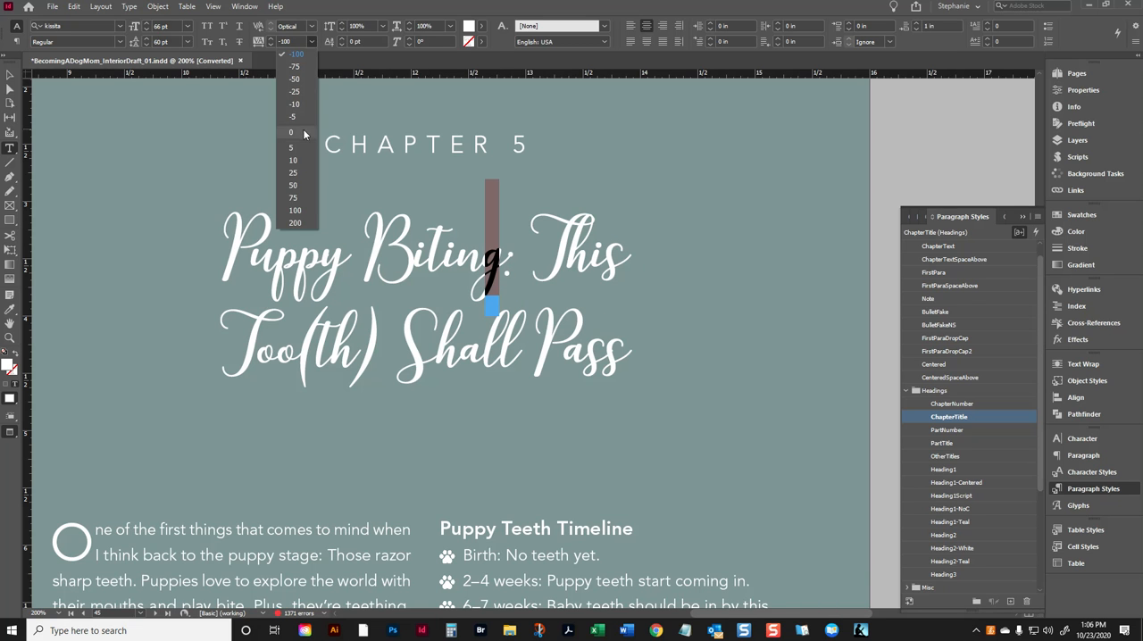
click(295, 211)
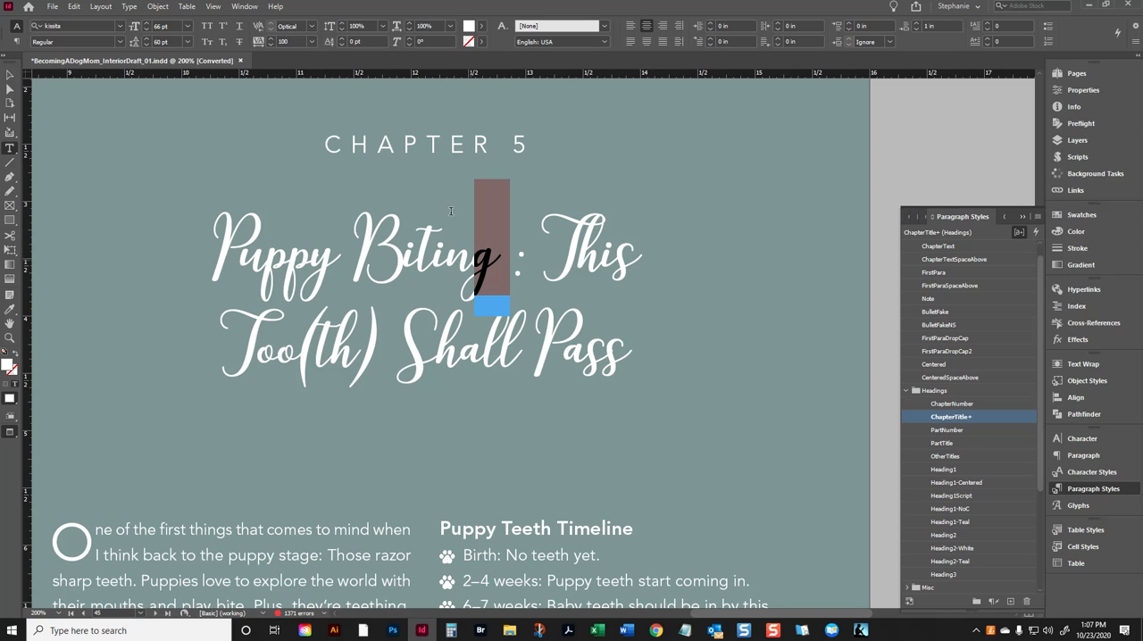
click(311, 42)
click(305, 186)
click(312, 42)
click(290, 137)
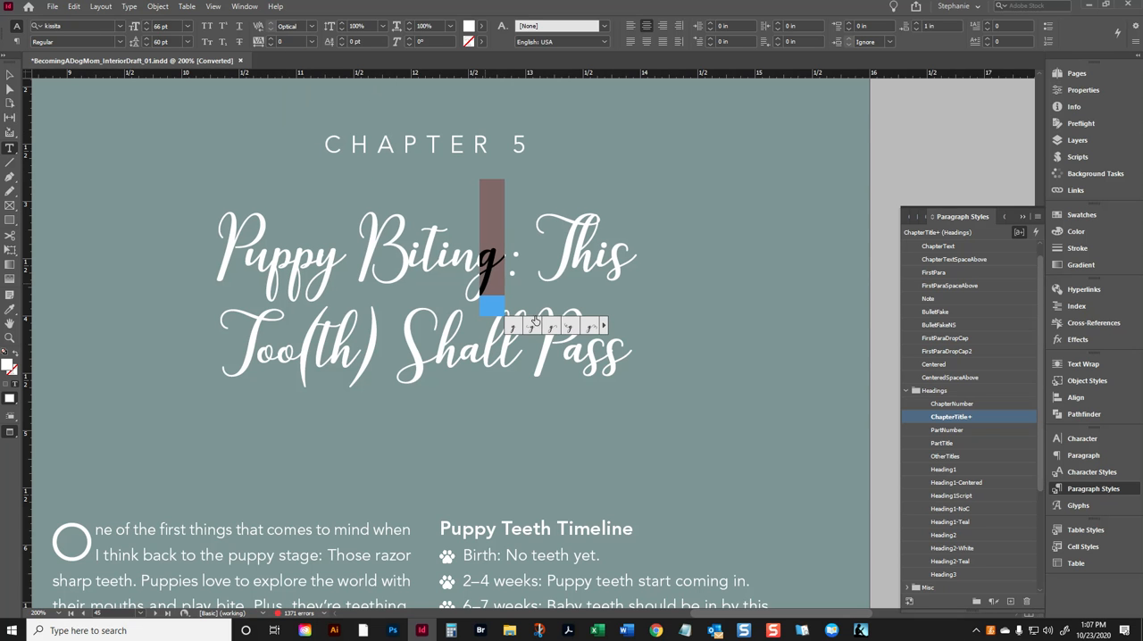
- Set the tracking of the last "o" in "Too" to 0 to open space before the parenthesis
click(640, 270)
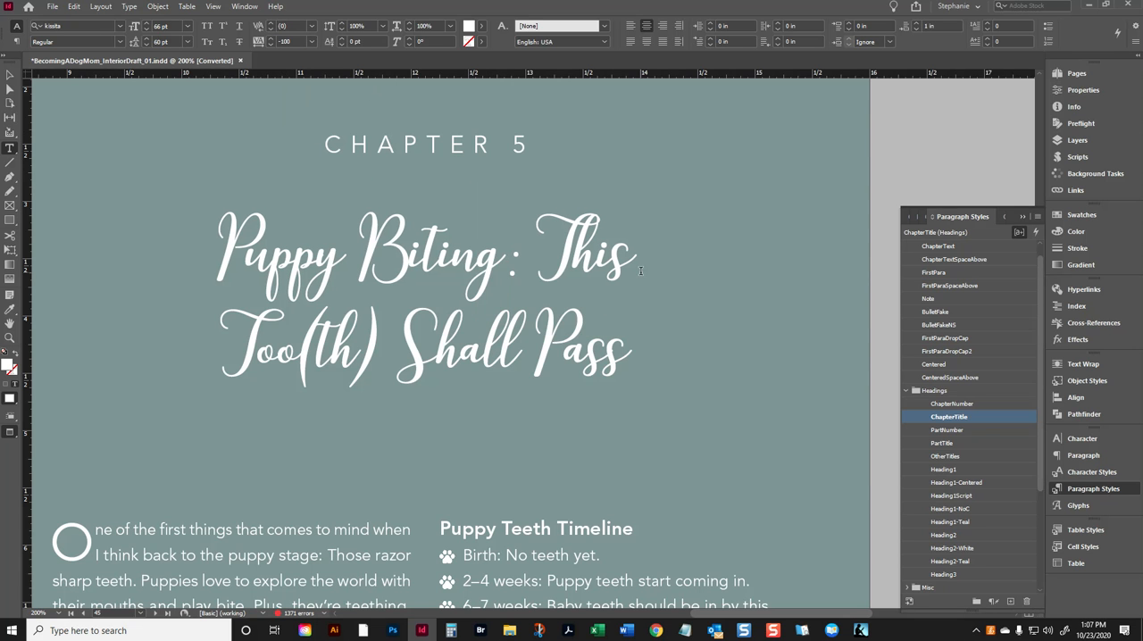
double_click(306, 353)
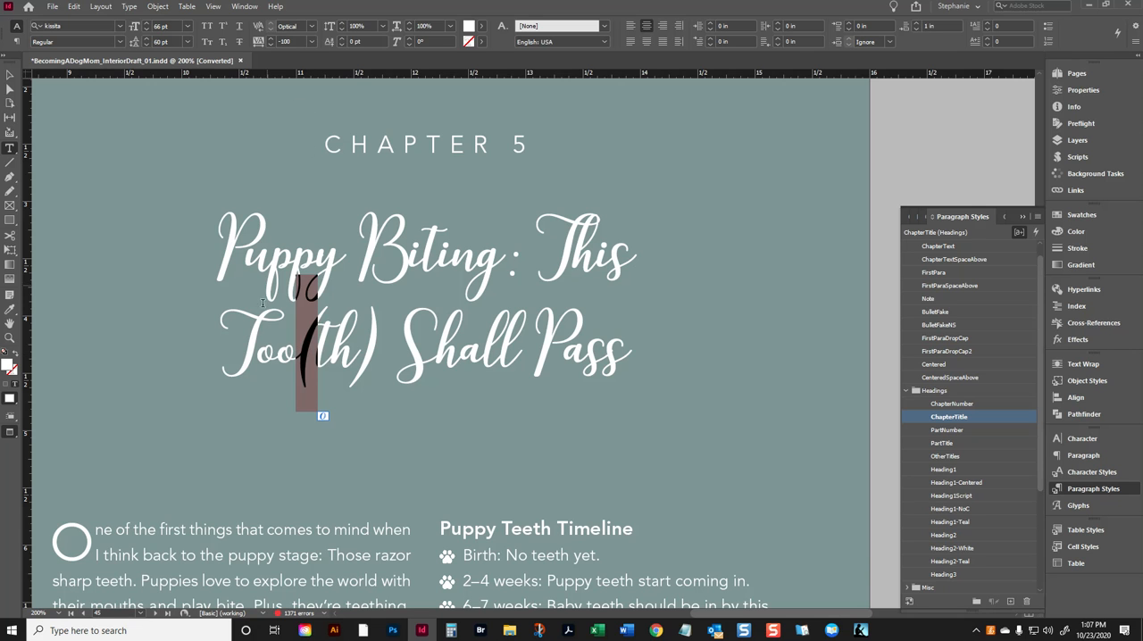
drag(283, 347, 295, 349)
click(312, 42)
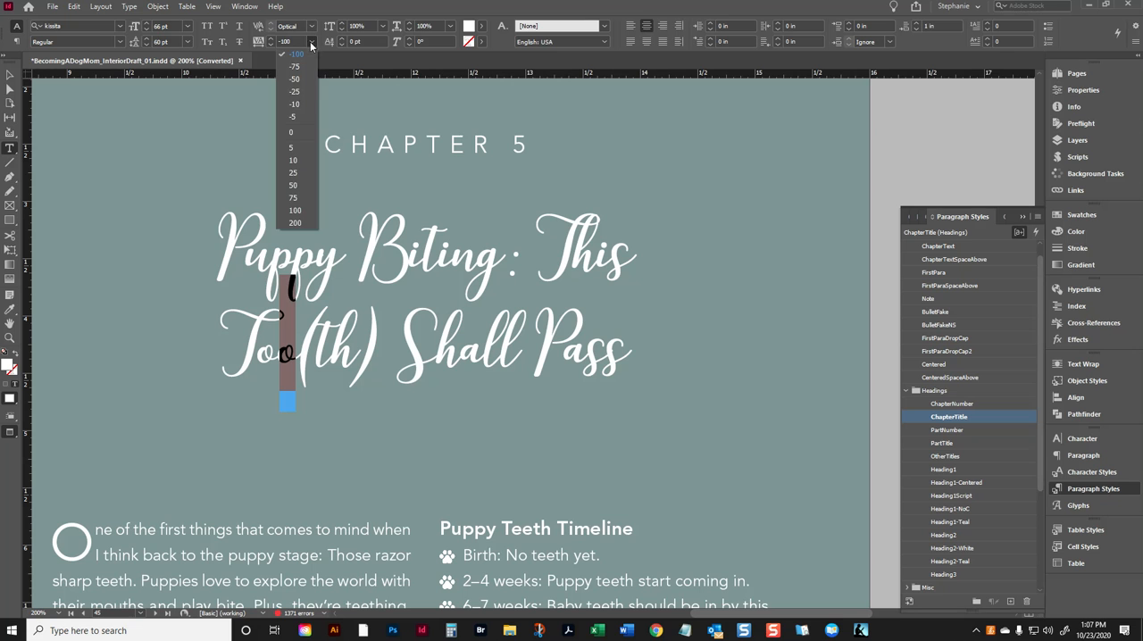
click(293, 133)
click(400, 403)
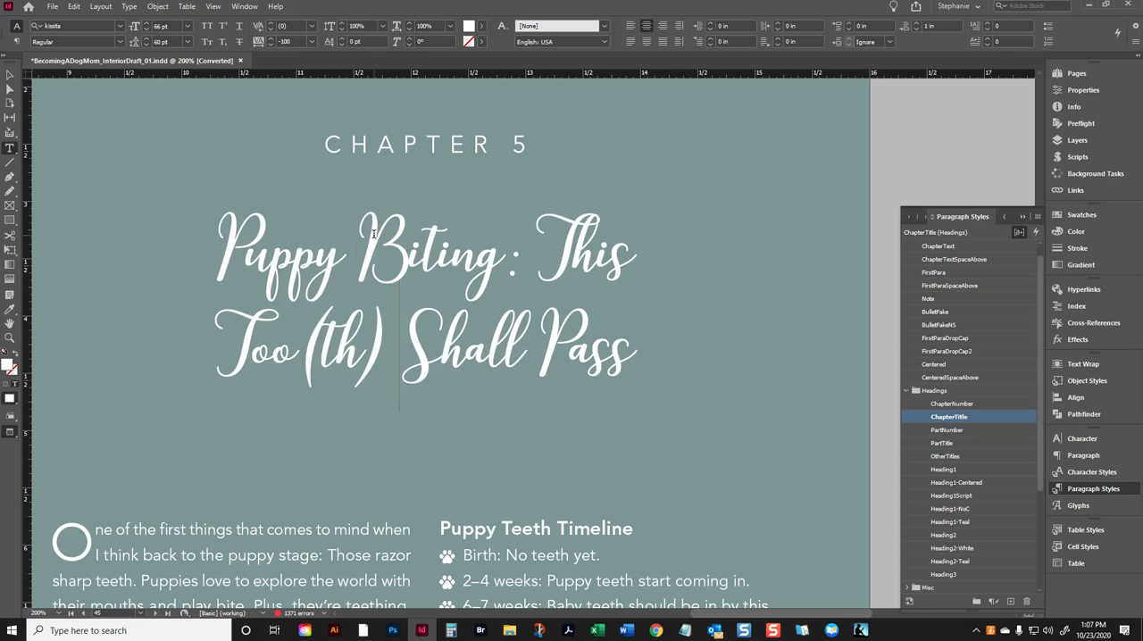
- Try a tracking of 0 on the "B" in "Biting" and settle on -50
drag(358, 235, 386, 238)
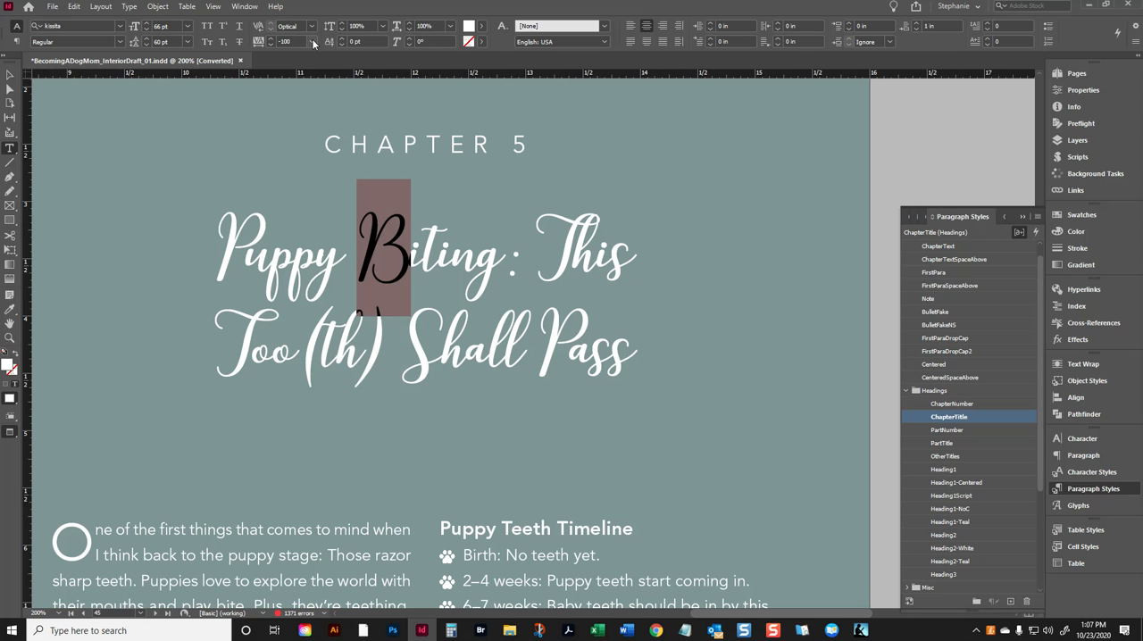
click(312, 41)
click(301, 134)
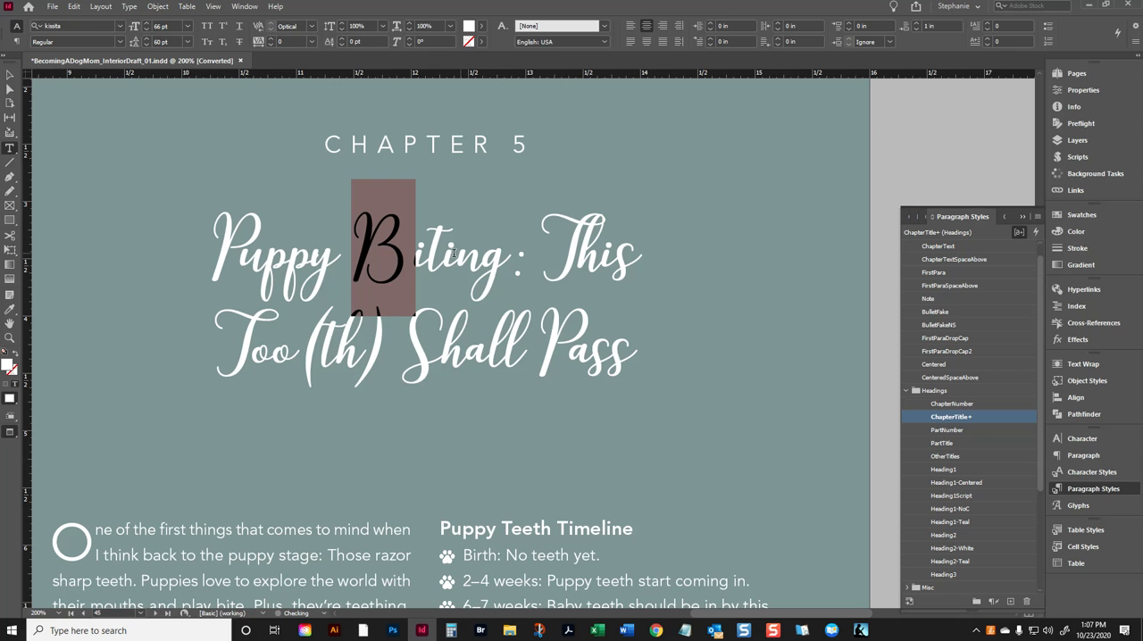
click(311, 41)
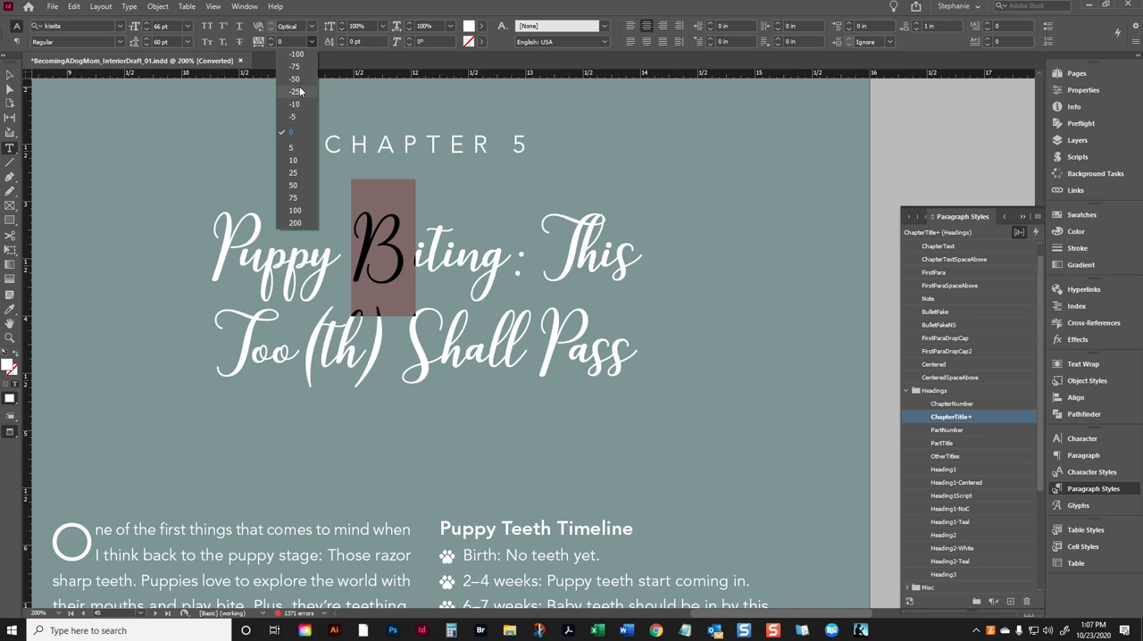
click(304, 78)
- Set the tracking of the "T" in "This" to -50
drag(541, 250, 561, 250)
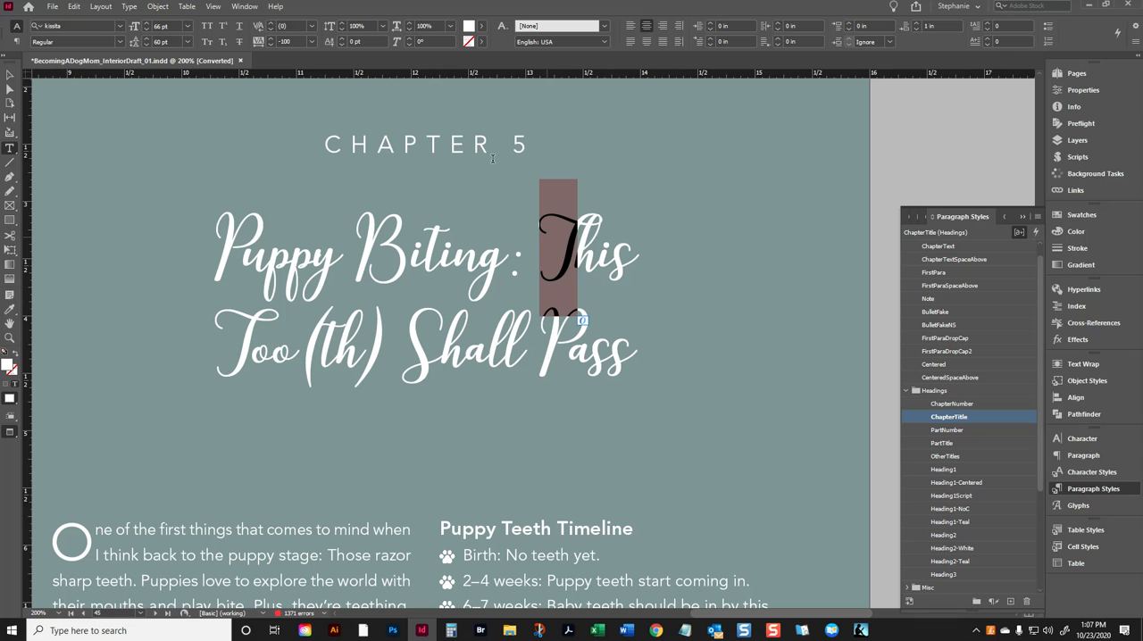
click(312, 41)
click(295, 79)
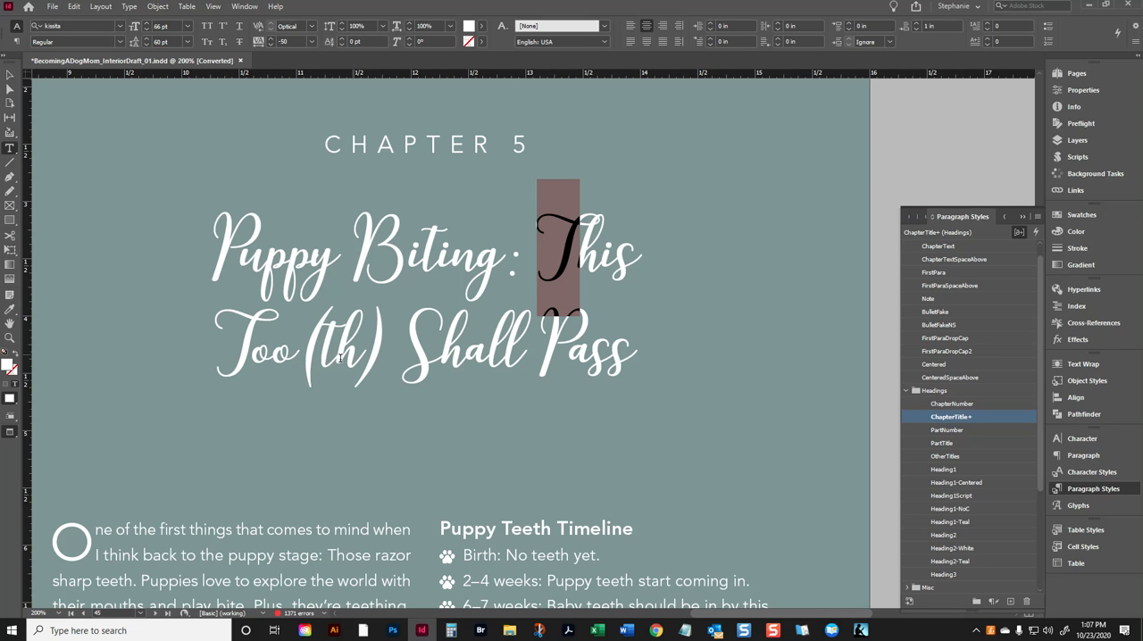
click(287, 357)
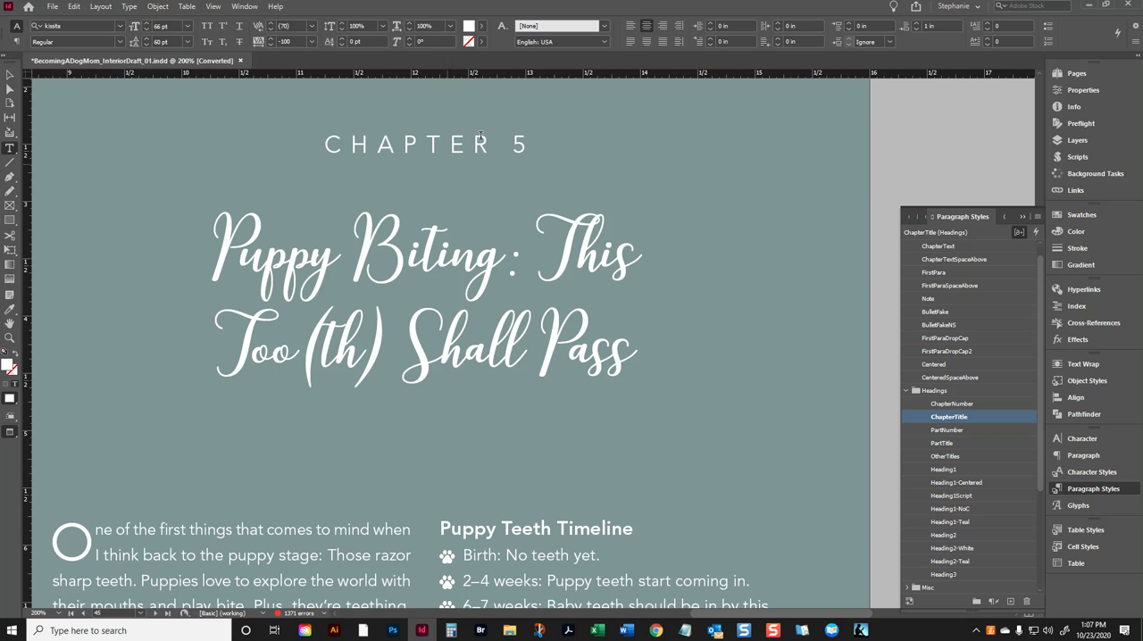
- Insert a forced line break before "This" in the chapter title and review the whole chapter opening page
click(535, 252)
key(shift+Return)
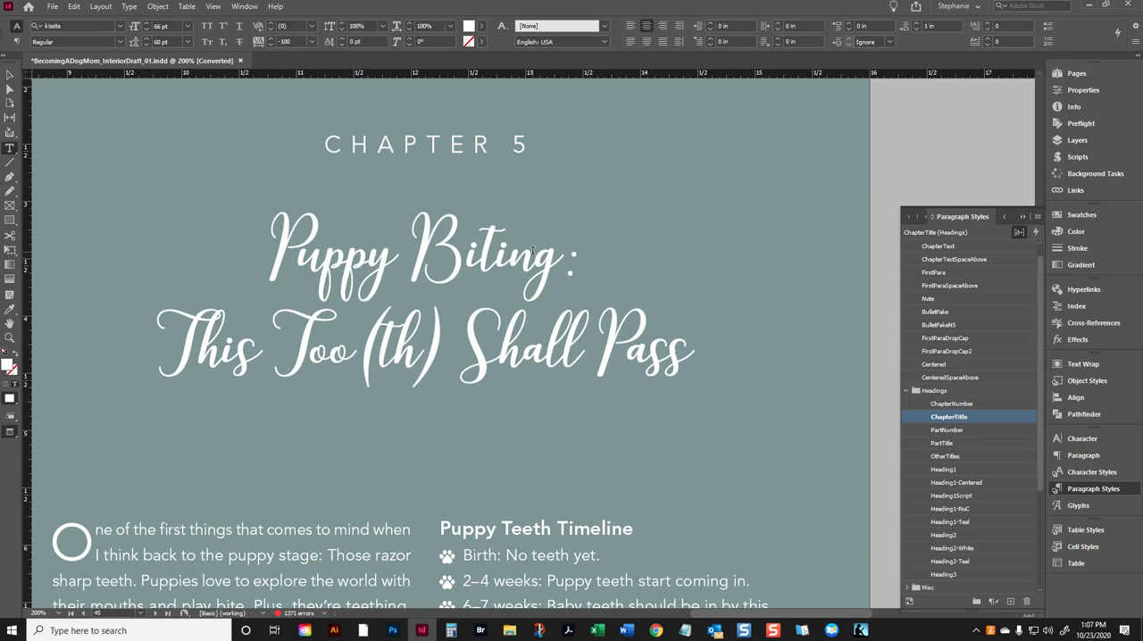
key(ctrl+minus)
key(ctrl+minus)
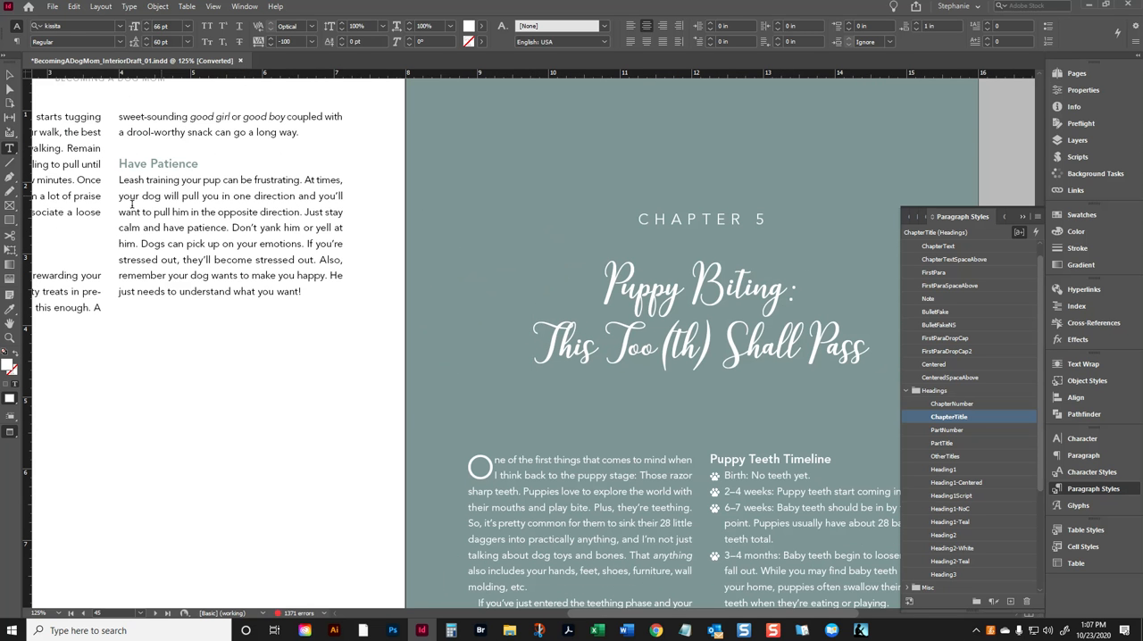
click(11, 76)
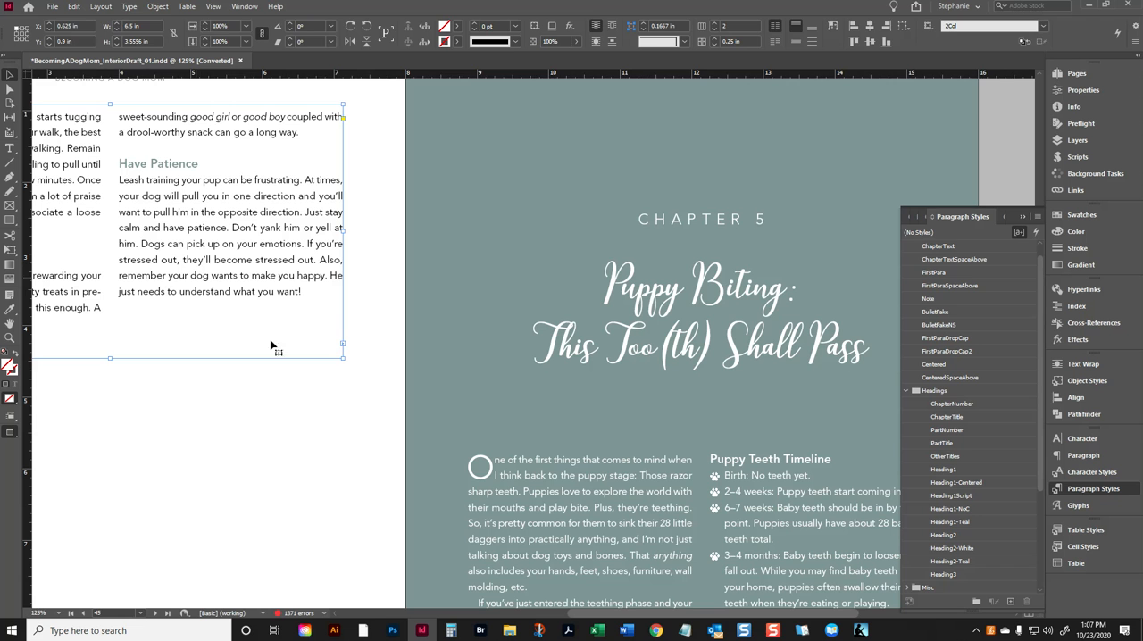
click(566, 421)
drag(650, 616, 686, 615)
scroll(650, 524, down, 5)
scroll(649, 524, up, 3)
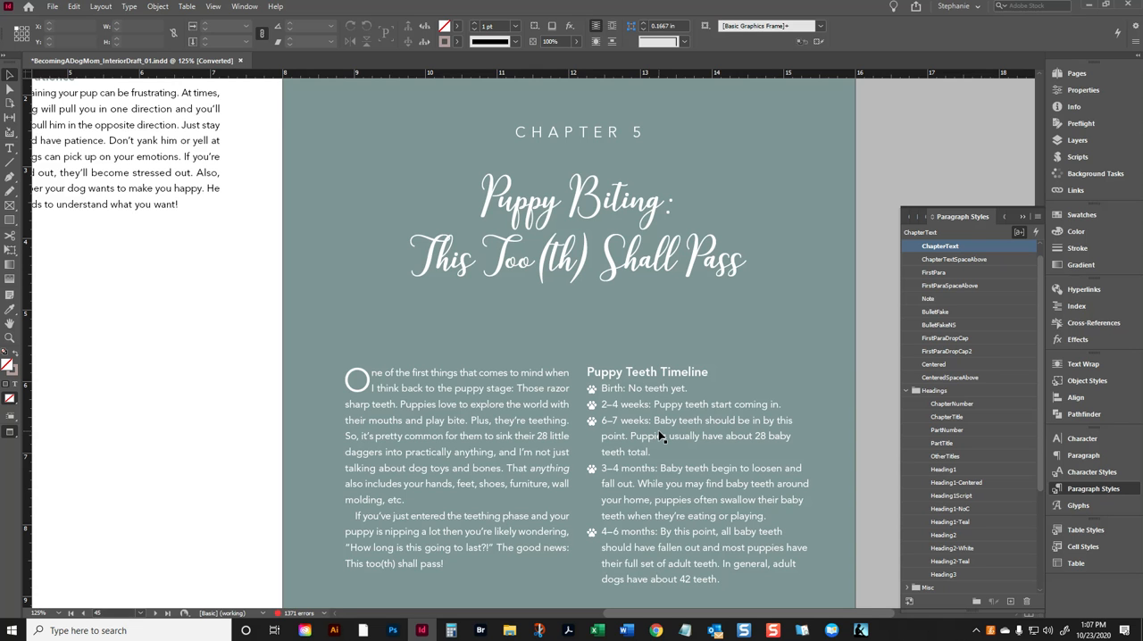
- Set the tracking of the opening parenthesis in "Too(th)" to -50 and deselect it
double_click(544, 256)
key(shift+Left)
click(311, 41)
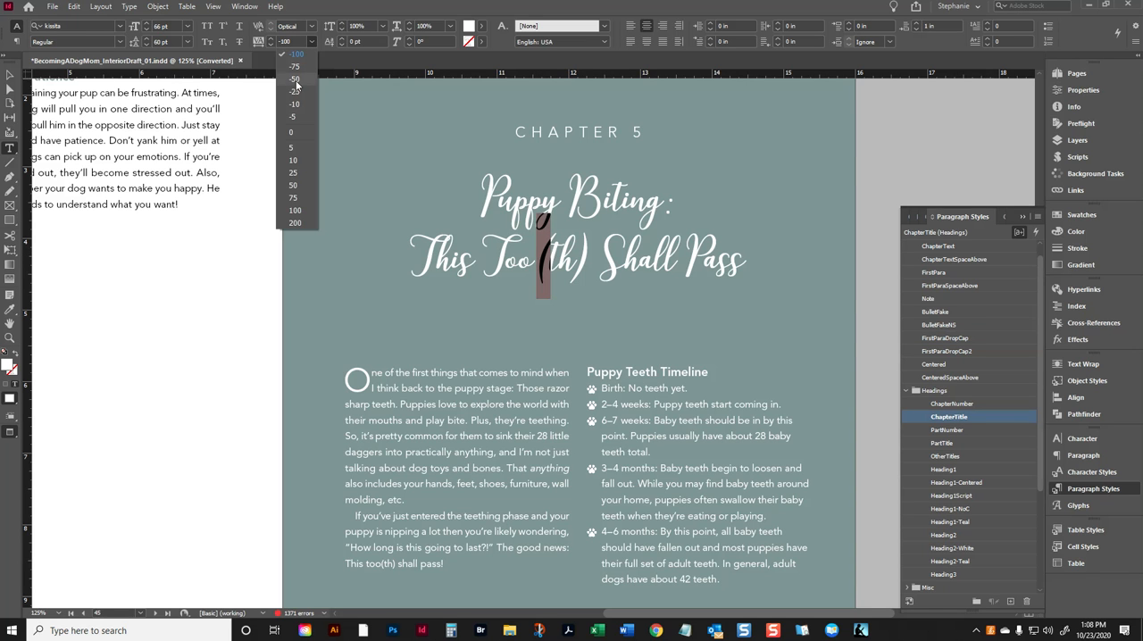
click(296, 80)
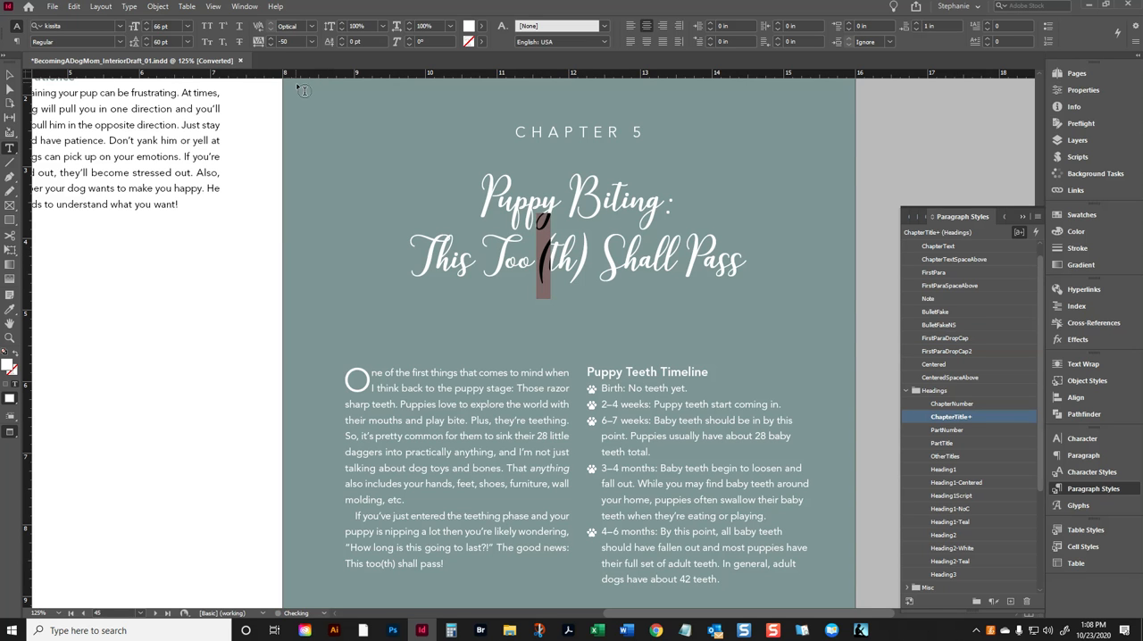
click(589, 256)
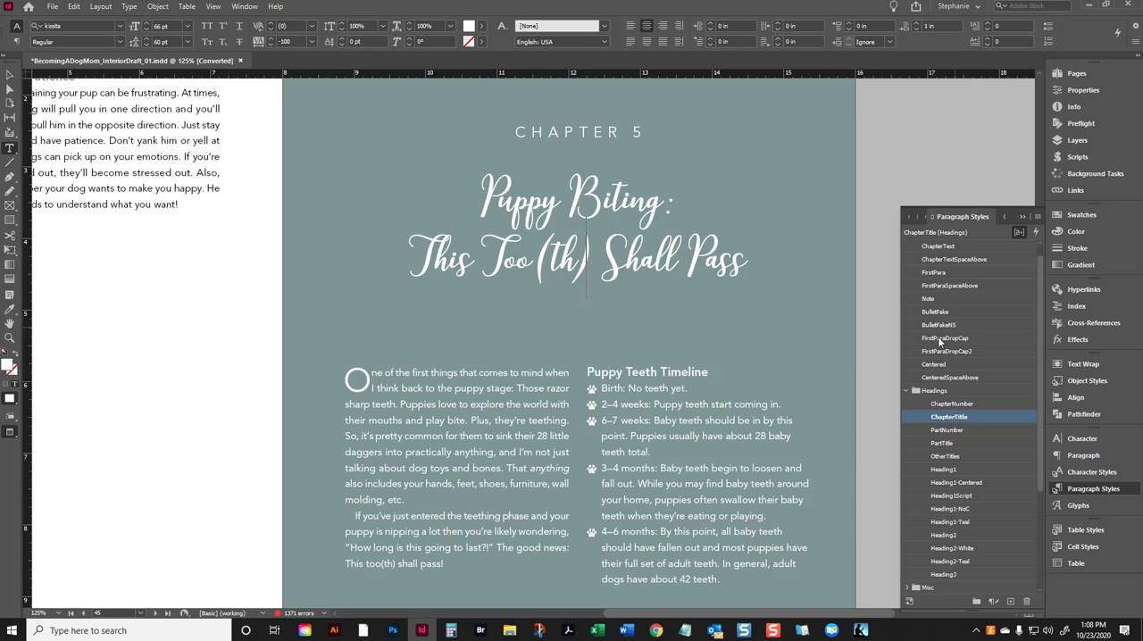
click(659, 498)
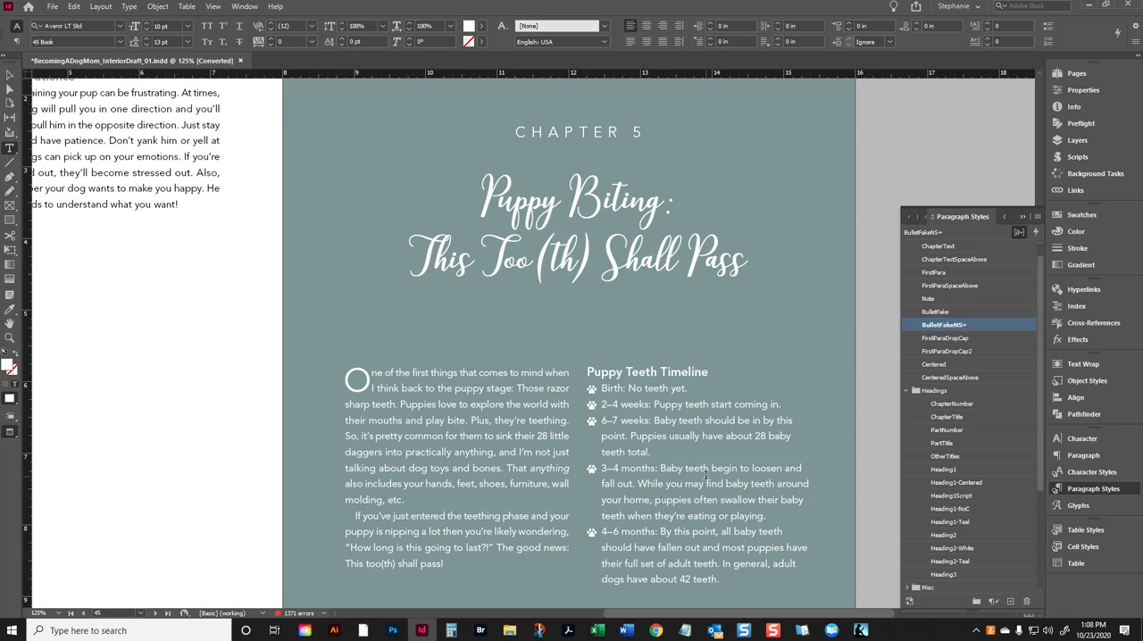